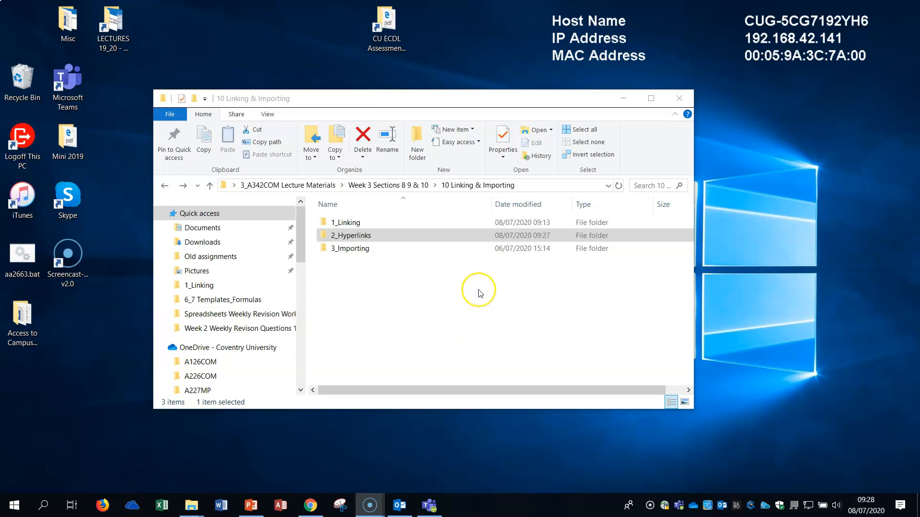
Open the All Hyperlinks.xlsx workbook from the 2_Hyperlinks folder
{"action": "left_click", "coordinate": [366, 237]}
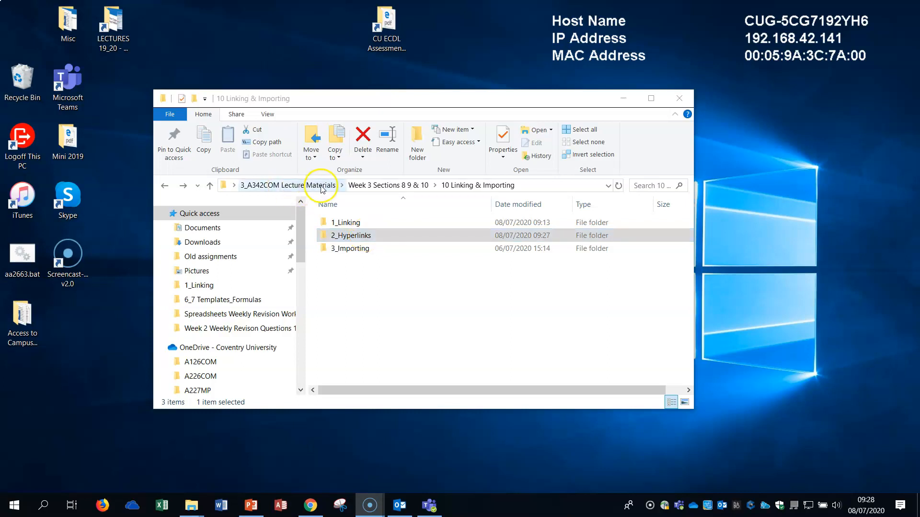
{"action": "double_click", "coordinate": [371, 238]}
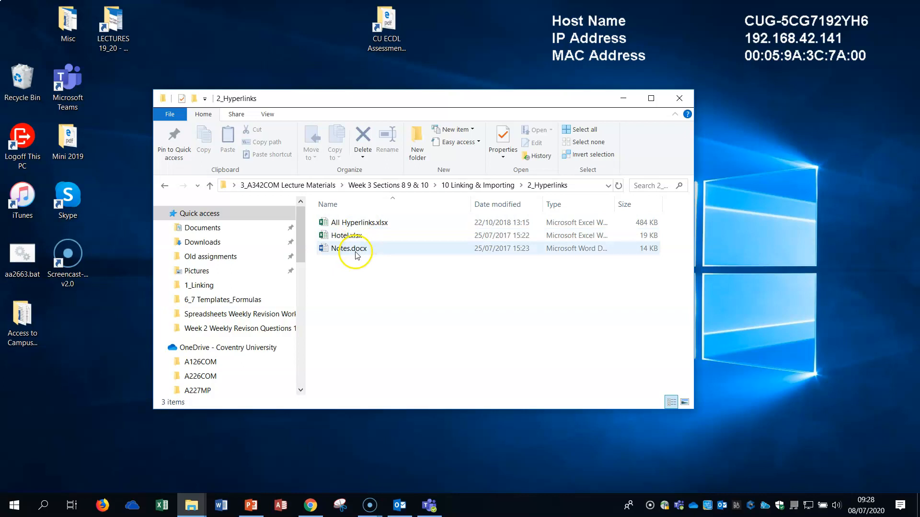
{"action": "left_click", "coordinate": [378, 223]}
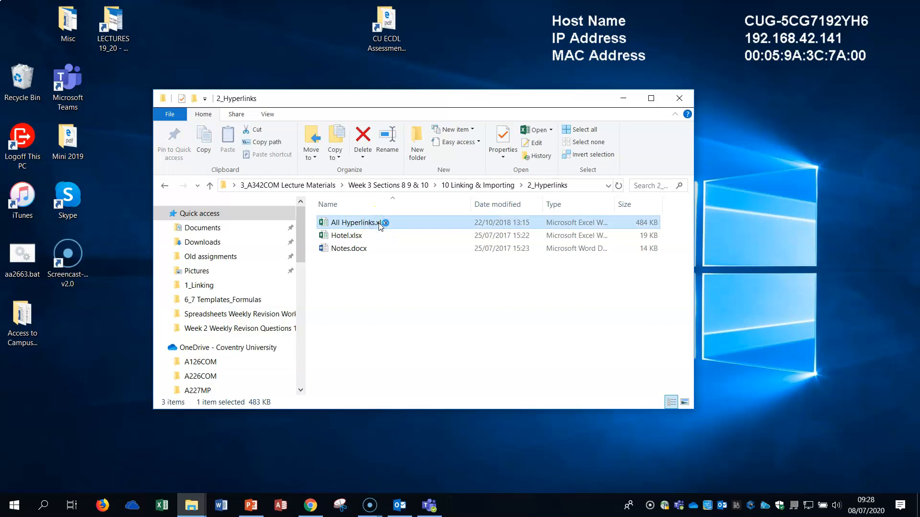
{"action": "double_click", "coordinate": [380, 223]}
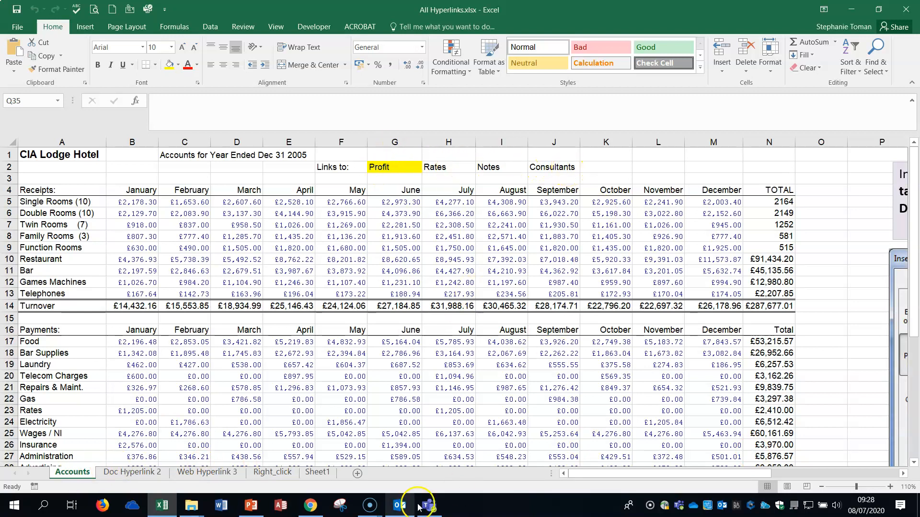
Examine the hyperlink instructions beside the Accounts table, the Profit cell G2 and the Net Profit range B34:N34
{"action": "left_click_drag", "start_coordinate": [644, 475], "coordinate": [766, 464]}
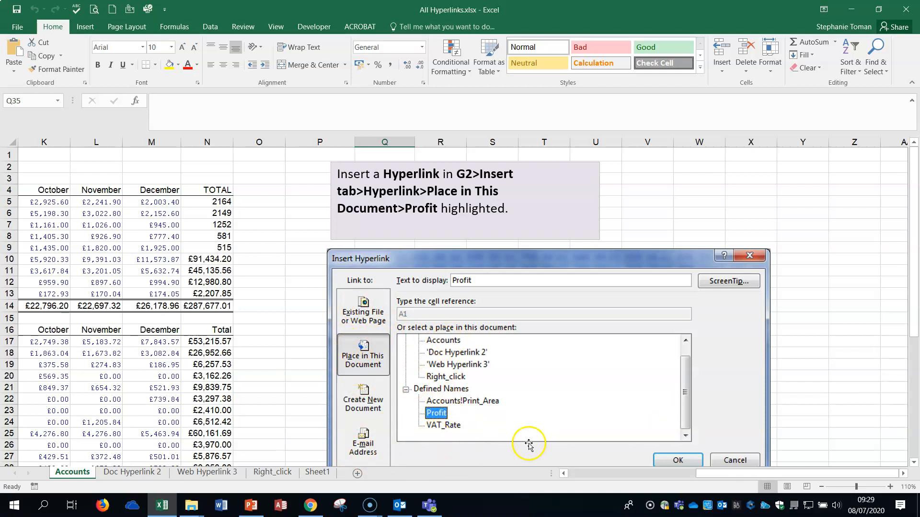
{"action": "left_click_drag", "start_coordinate": [747, 473], "coordinate": [602, 477]}
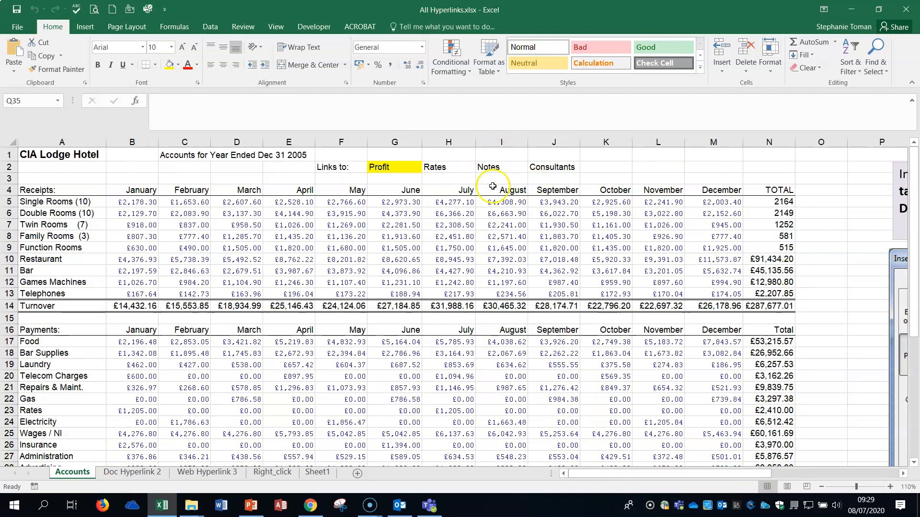
{"action": "left_click", "coordinate": [386, 168]}
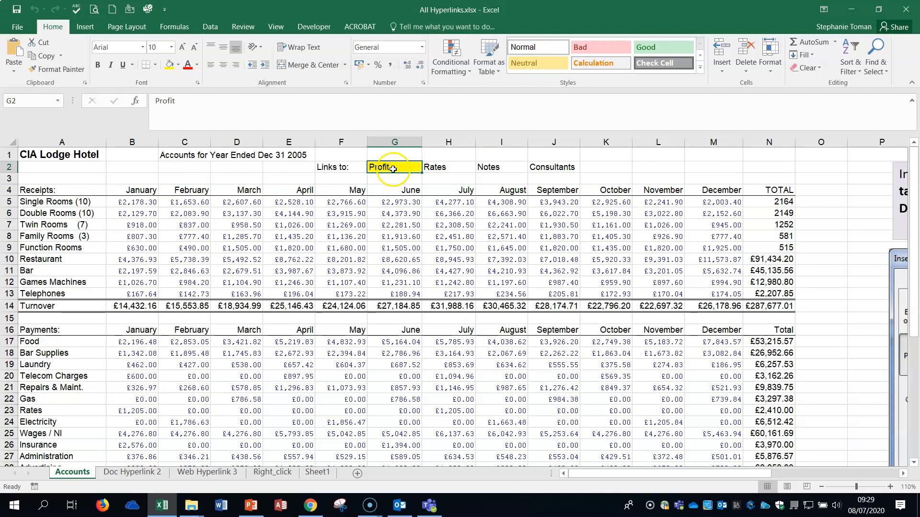
{"action": "scroll", "coordinate": [507, 278], "scroll_direction": "down", "scroll_amount": 4}
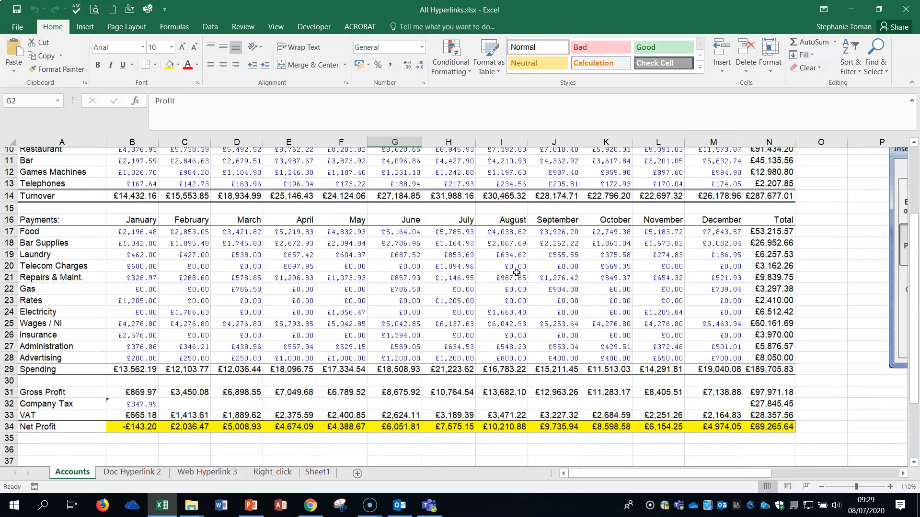
{"action": "left_click", "coordinate": [145, 397]}
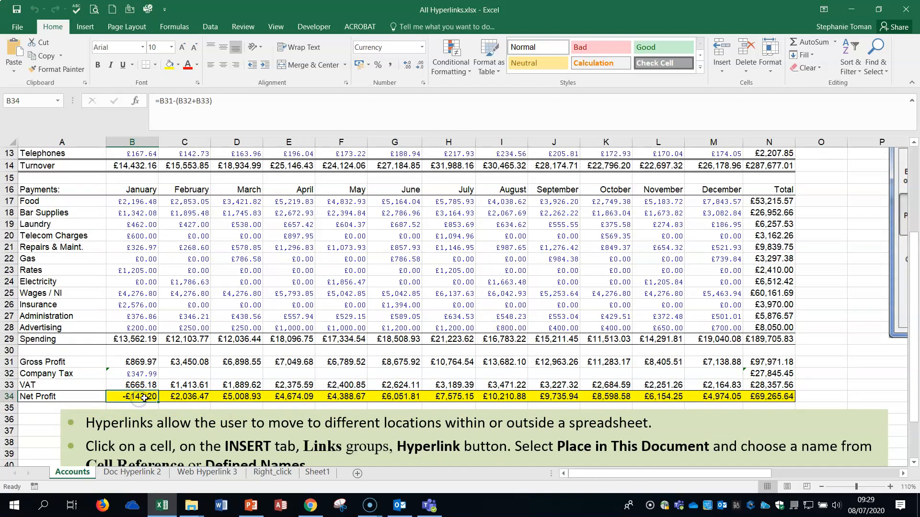
{"action": "left_click_drag", "start_coordinate": [141, 398], "coordinate": [778, 395]}
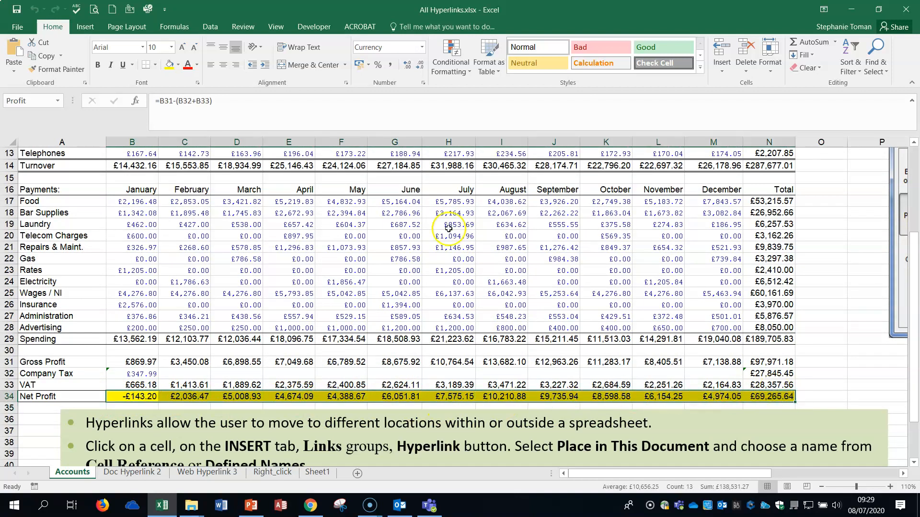
{"action": "left_click", "coordinate": [472, 282]}
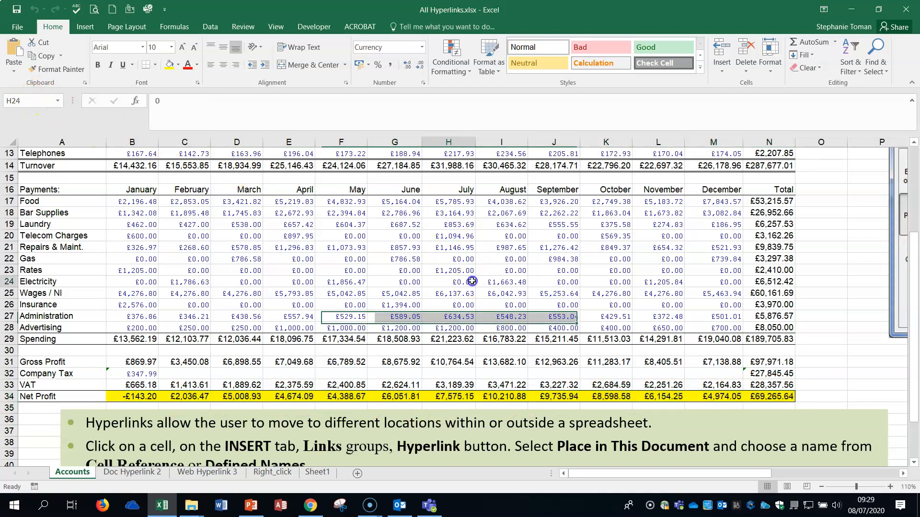
{"action": "scroll", "coordinate": [472, 282], "scroll_direction": "up", "scroll_amount": 4}
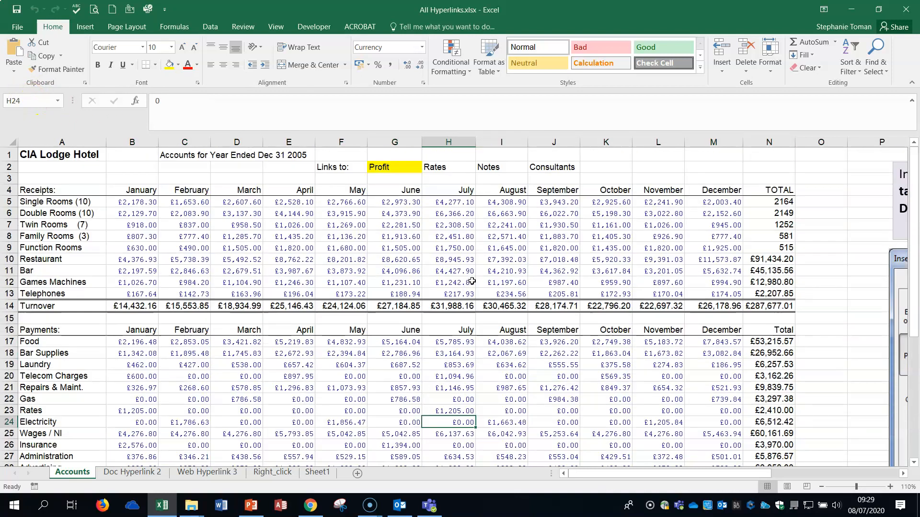
Insert a hyperlink in cell G2 of the Accounts sheet to the defined name Profit in this document, and follow it as a test
{"action": "left_click", "coordinate": [394, 169]}
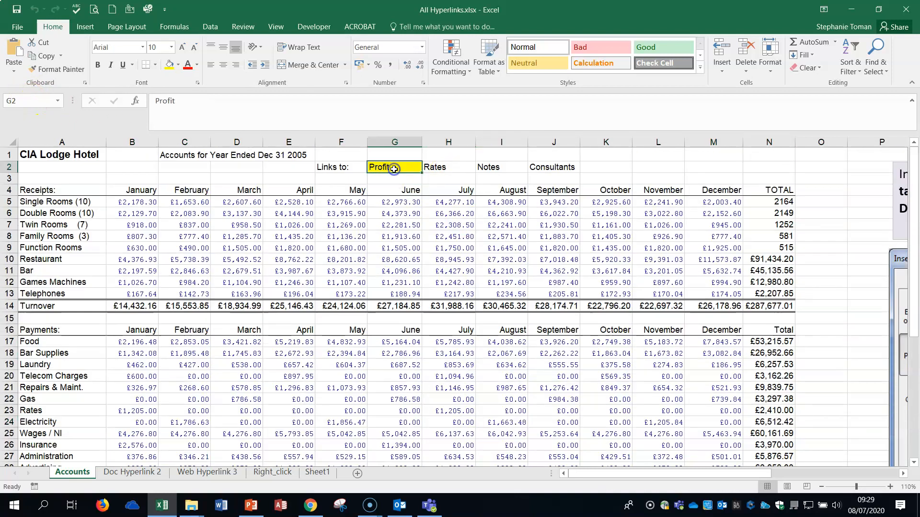
{"action": "left_click", "coordinate": [85, 26]}
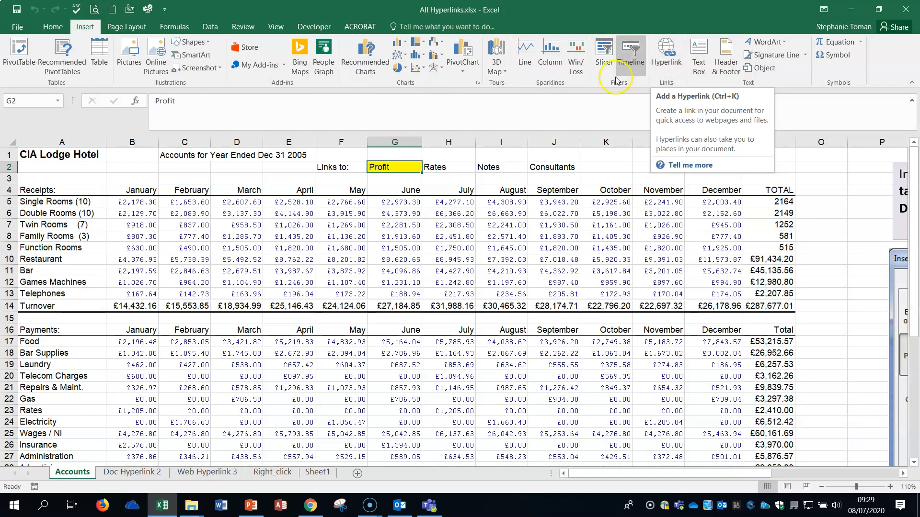
{"action": "right_click", "coordinate": [402, 168]}
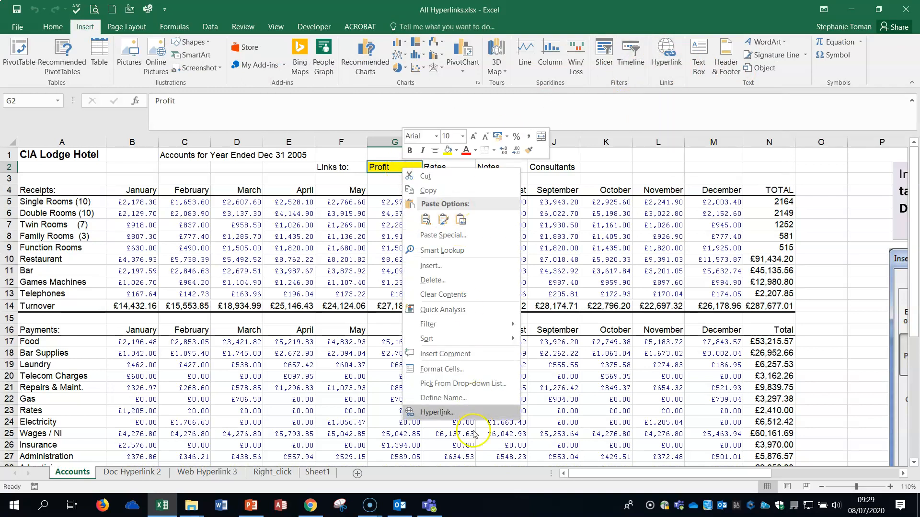
{"action": "left_click", "coordinate": [460, 418]}
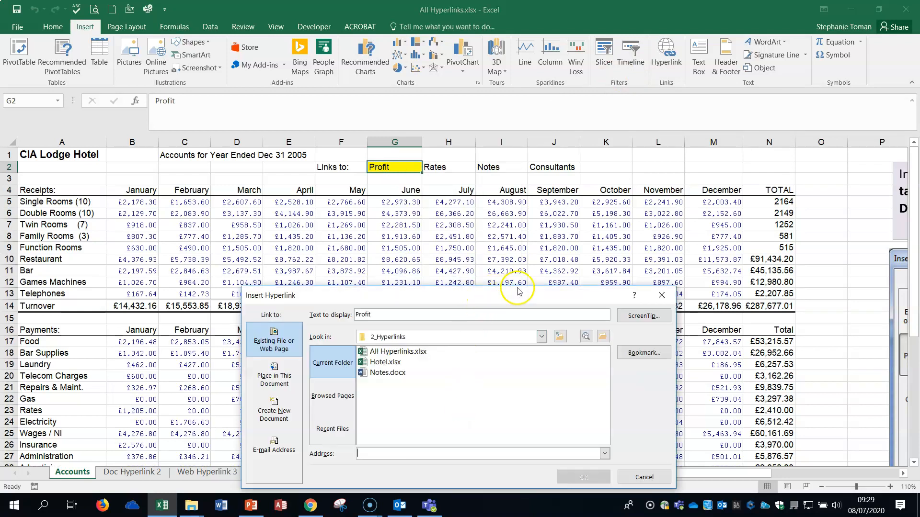
{"action": "left_click_drag", "start_coordinate": [516, 295], "coordinate": [630, 198]}
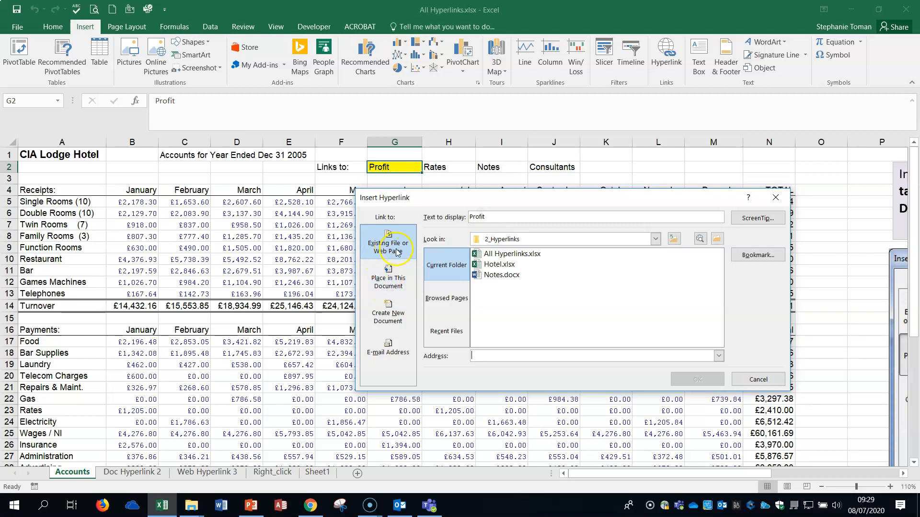
{"action": "left_click", "coordinate": [397, 282]}
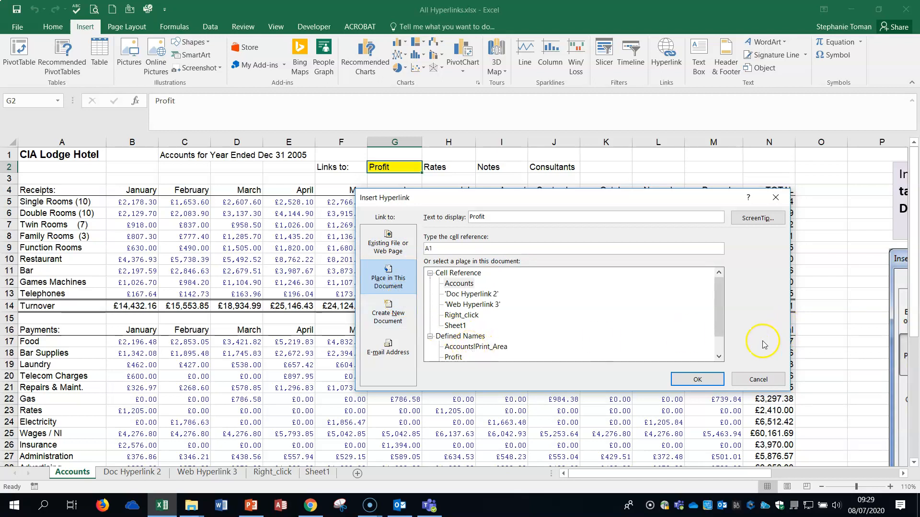
{"action": "left_click", "coordinate": [719, 357]}
{"action": "left_click", "coordinate": [719, 357]}
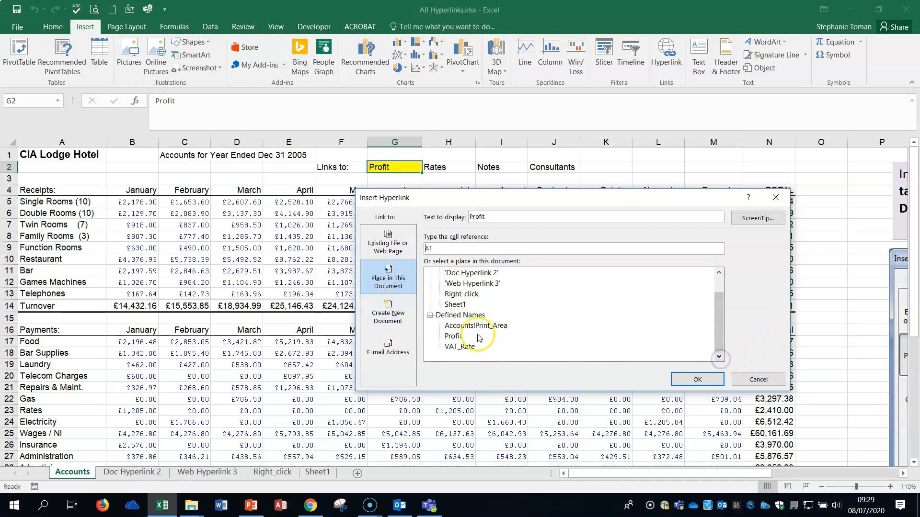
{"action": "left_click", "coordinate": [453, 338]}
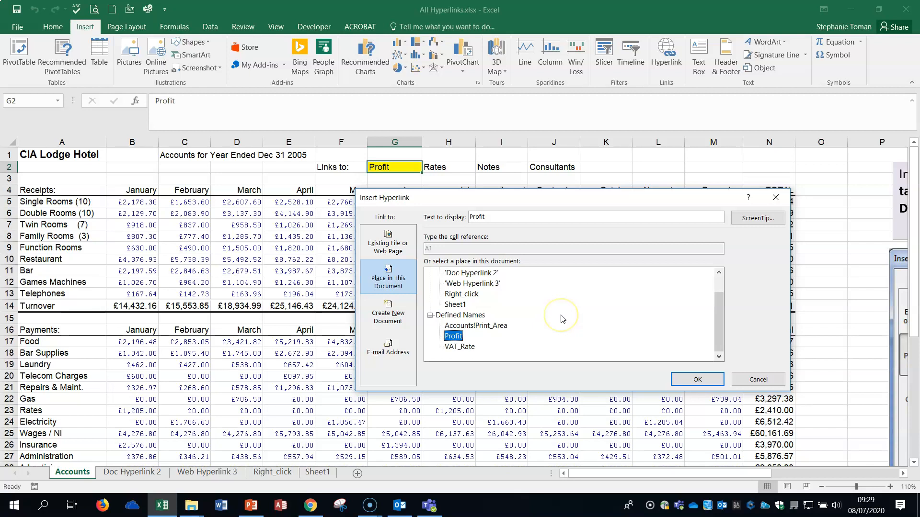
{"action": "left_click", "coordinate": [695, 380]}
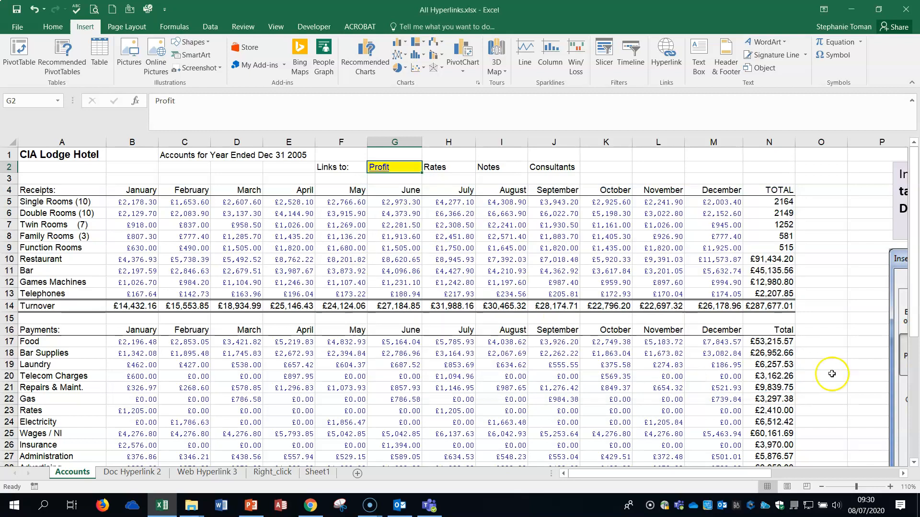
{"action": "left_click", "coordinate": [373, 168]}
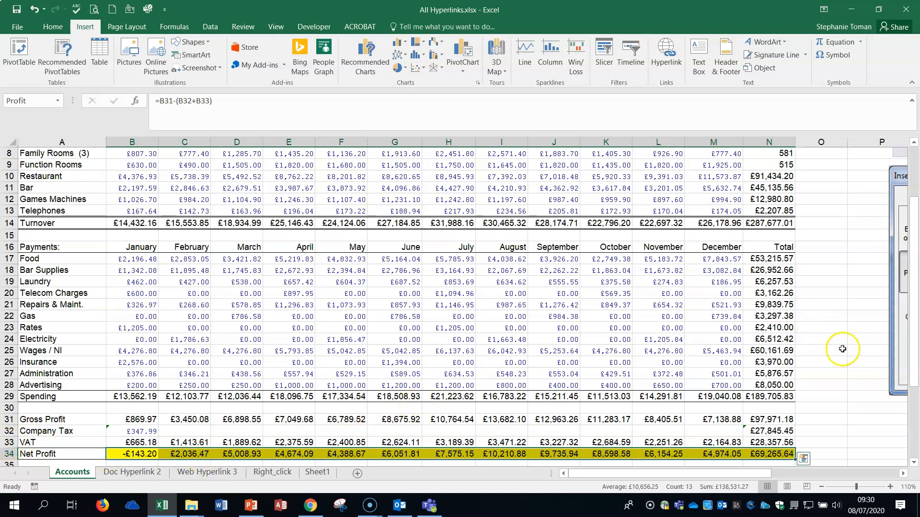
{"action": "left_click_drag", "start_coordinate": [910, 342], "coordinate": [909, 228]}
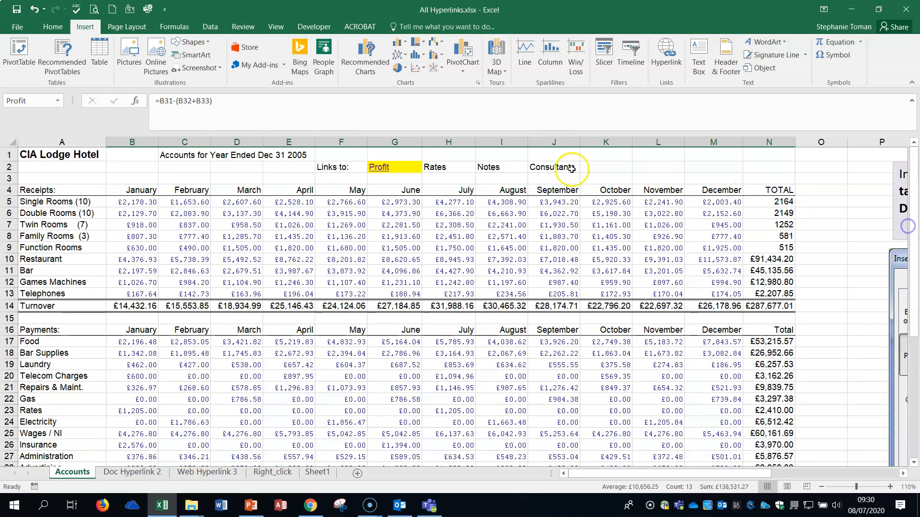
On the Doc Hyperlink 2 sheet, link cell I2 to the existing file Notes.docx in the current folder and test the link
{"action": "left_click", "coordinate": [137, 473]}
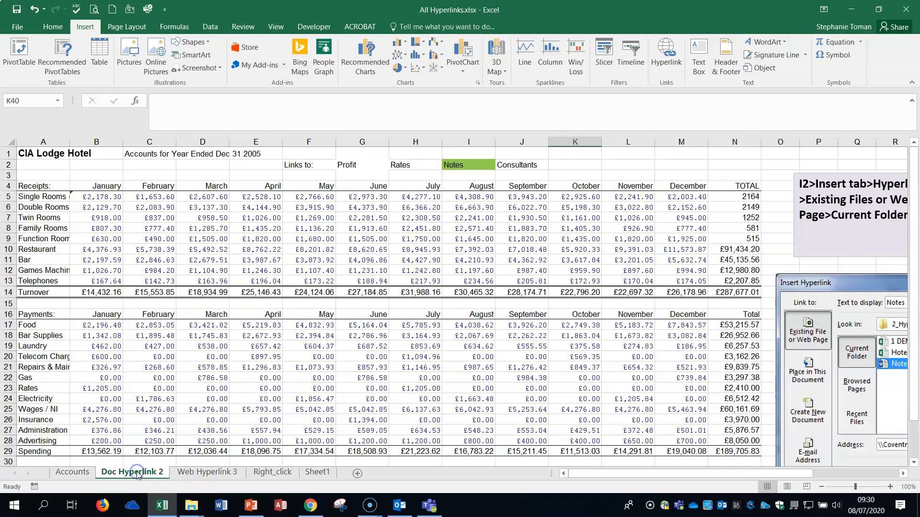
{"action": "left_click", "coordinate": [480, 164]}
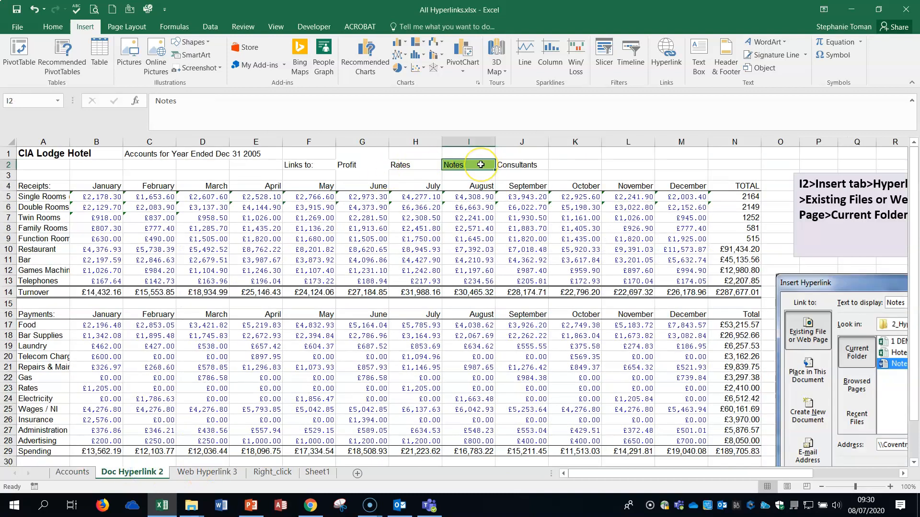
{"action": "left_click_drag", "start_coordinate": [642, 474], "coordinate": [770, 480]}
{"action": "left_click", "coordinate": [496, 347]}
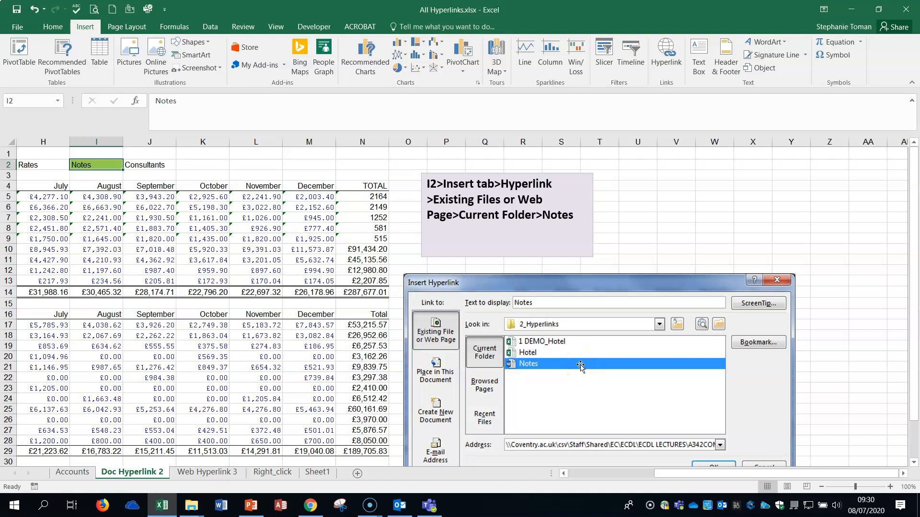
{"action": "left_click_drag", "start_coordinate": [739, 473], "coordinate": [629, 484]}
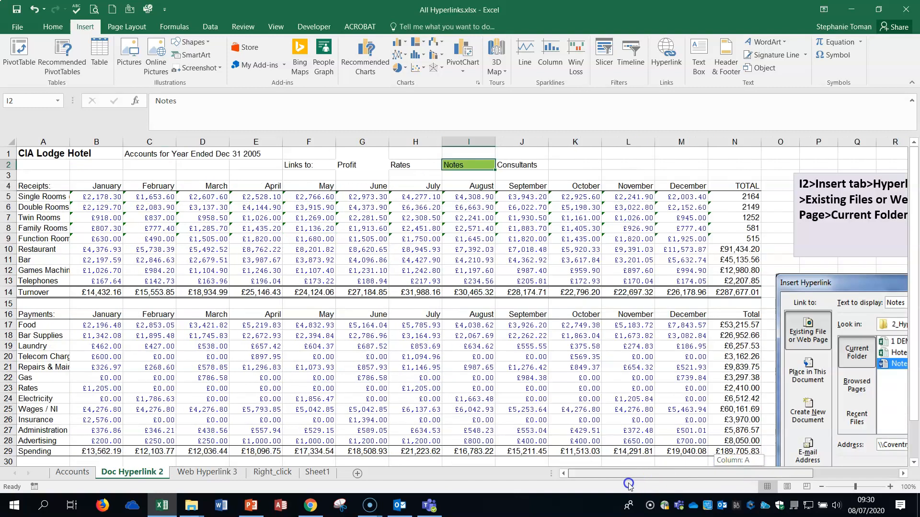
{"action": "right_click", "coordinate": [471, 164]}
{"action": "left_click", "coordinate": [527, 407]}
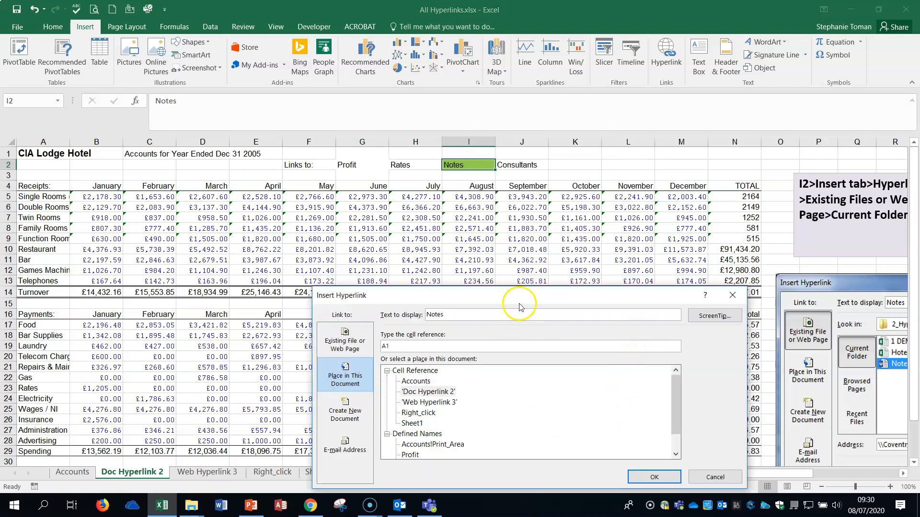
{"action": "left_click_drag", "start_coordinate": [520, 296], "coordinate": [445, 211]}
{"action": "left_click", "coordinate": [273, 249]}
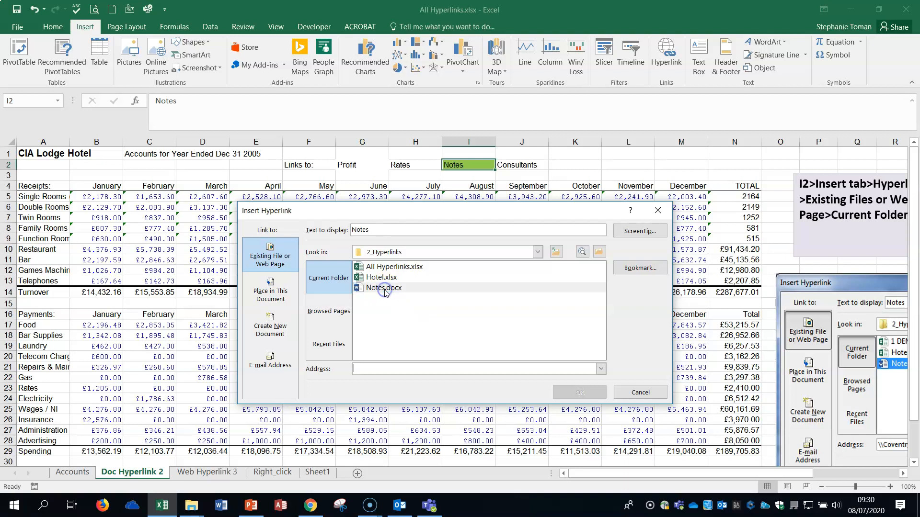
{"action": "left_click", "coordinate": [385, 288]}
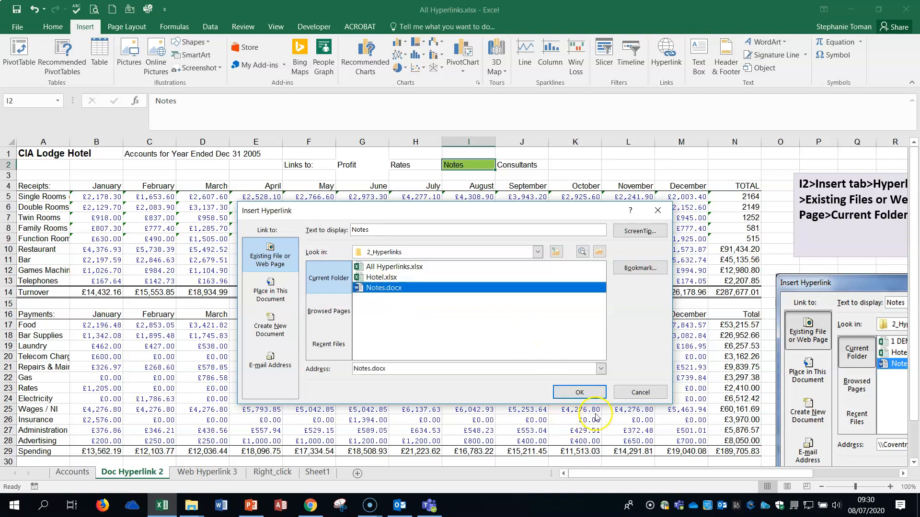
{"action": "left_click", "coordinate": [580, 392]}
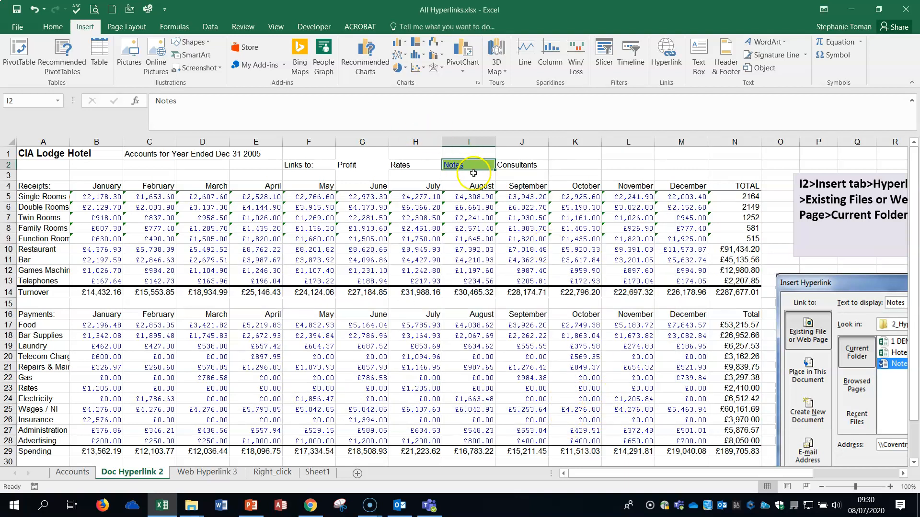
{"action": "left_click", "coordinate": [454, 166]}
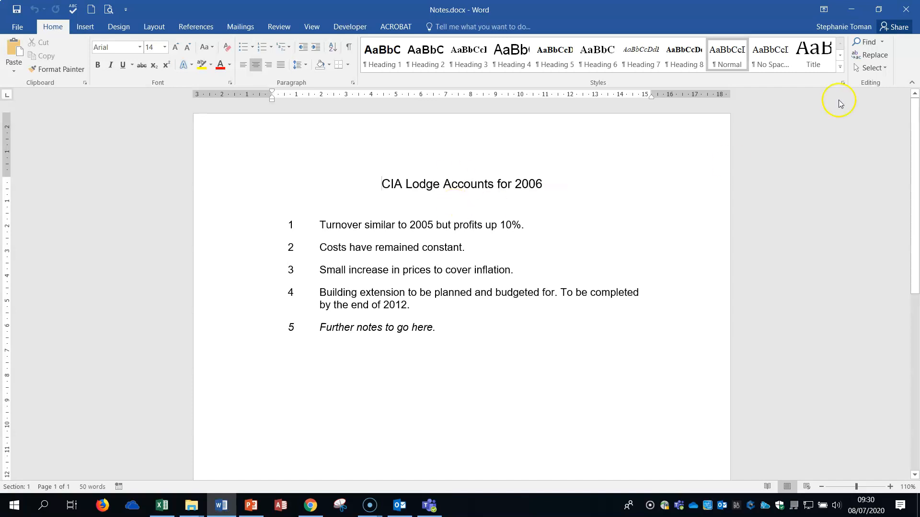
{"action": "left_click", "coordinate": [906, 10]}
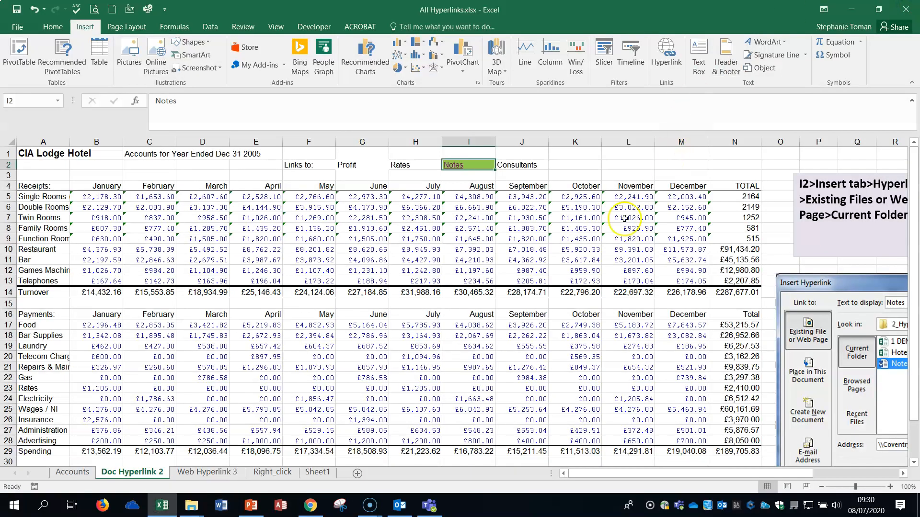
On the Web Hyperlink 3 sheet, try the Consultants link in cell J2 and review its web address in the Edit Hyperlink dialog
{"action": "left_click", "coordinate": [209, 476]}
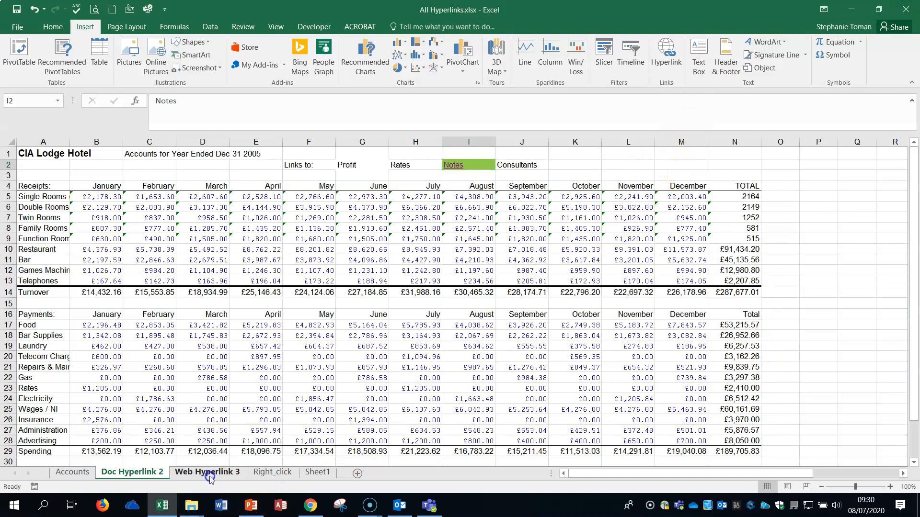
{"action": "mouse_move", "coordinate": [522, 169]}
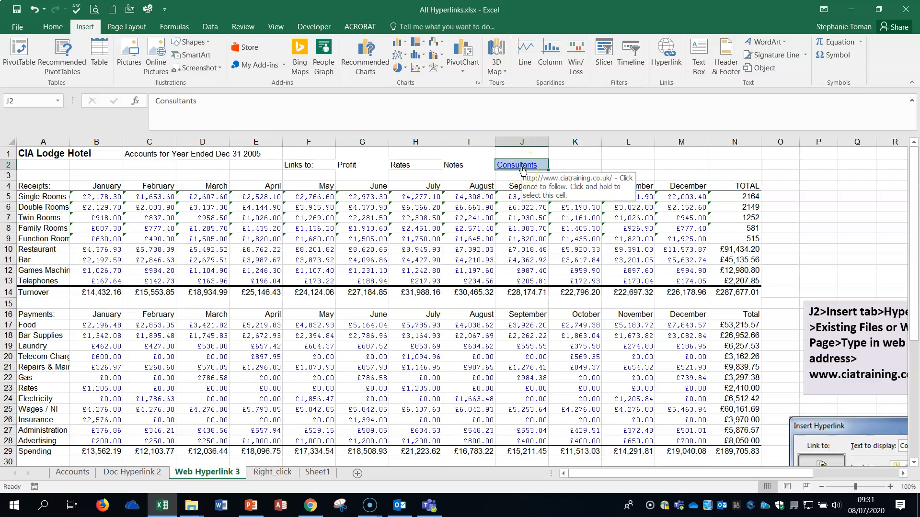
{"action": "left_click", "coordinate": [522, 165]}
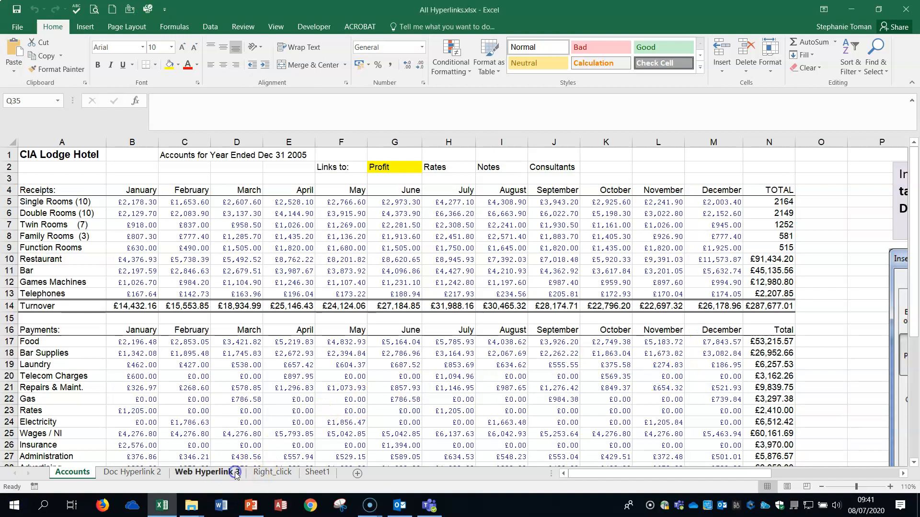
{"action": "left_click", "coordinate": [235, 475]}
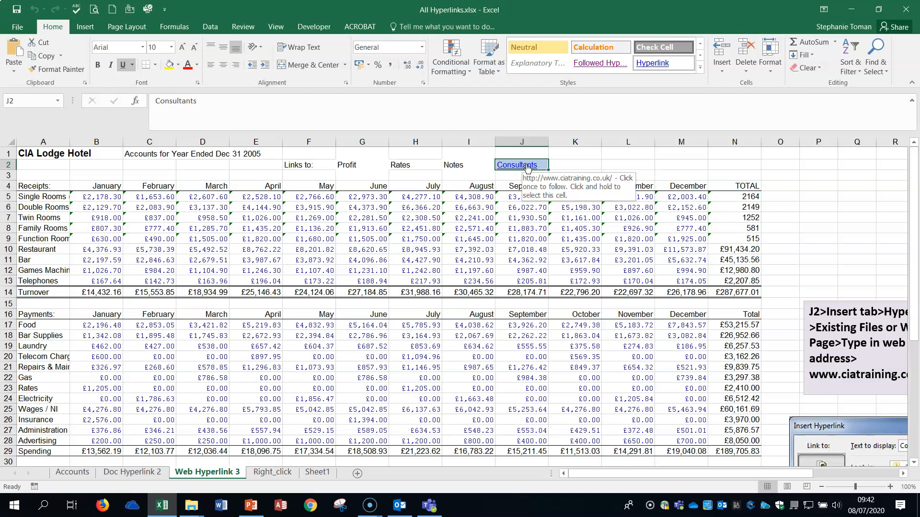
{"action": "right_click", "coordinate": [527, 167]}
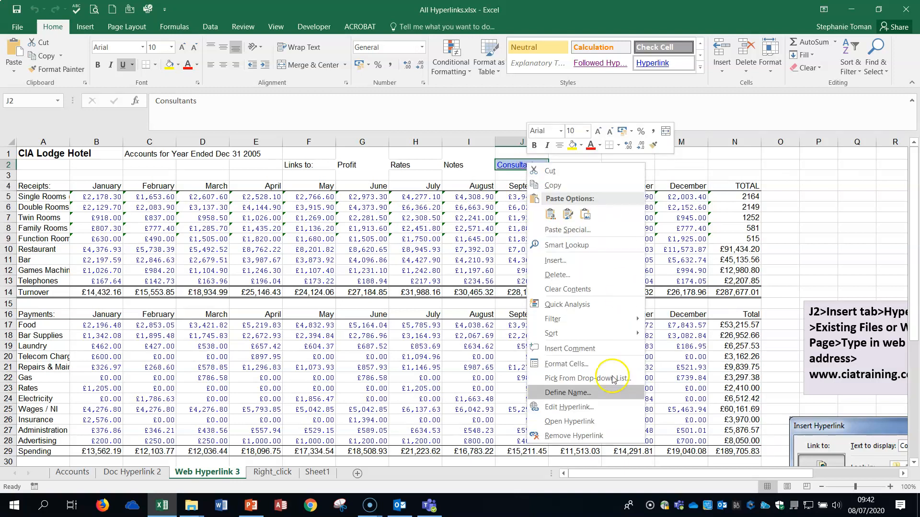
{"action": "left_click", "coordinate": [570, 407]}
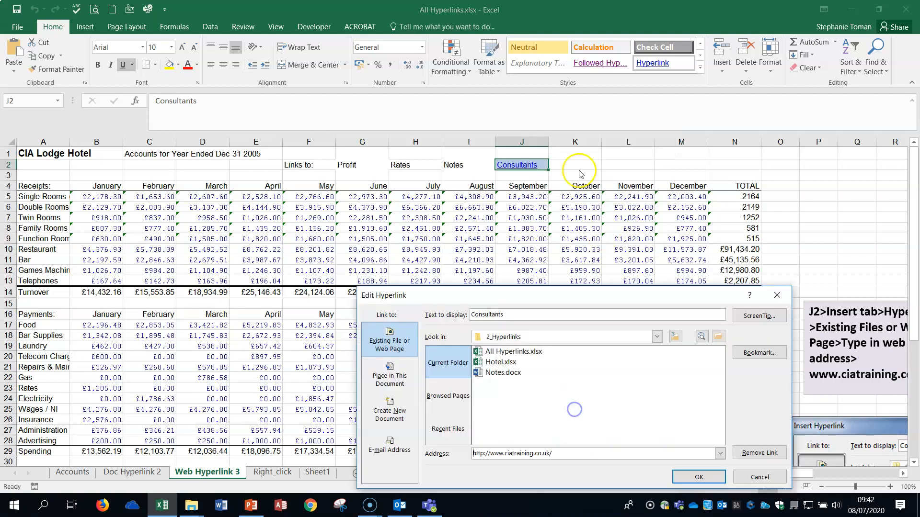
{"action": "left_click_drag", "start_coordinate": [564, 295], "coordinate": [580, 193]}
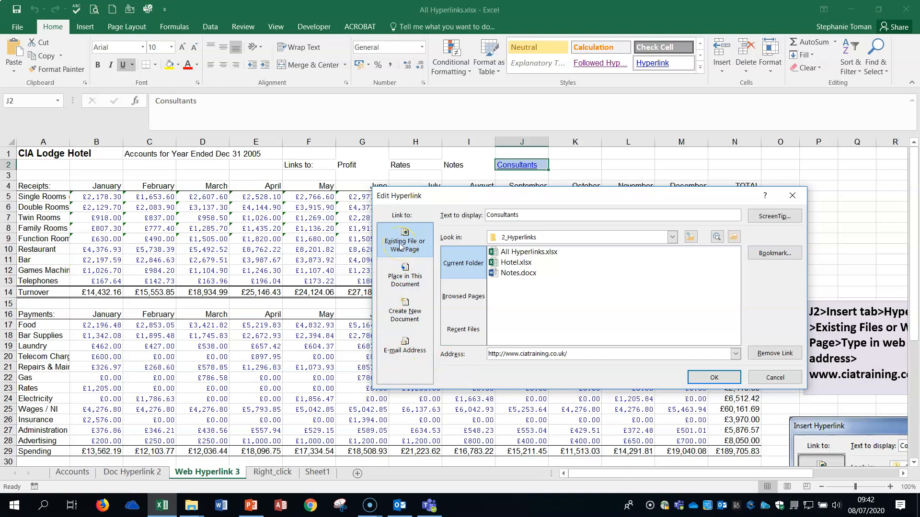
{"action": "left_click", "coordinate": [591, 353]}
{"action": "left_click", "coordinate": [714, 377]}
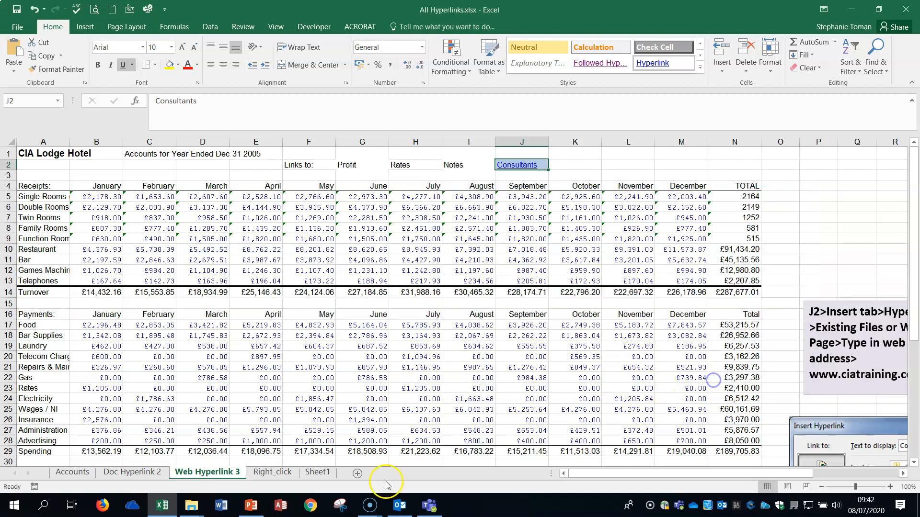
{"action": "left_click", "coordinate": [139, 473]}
{"action": "left_click", "coordinate": [522, 165]}
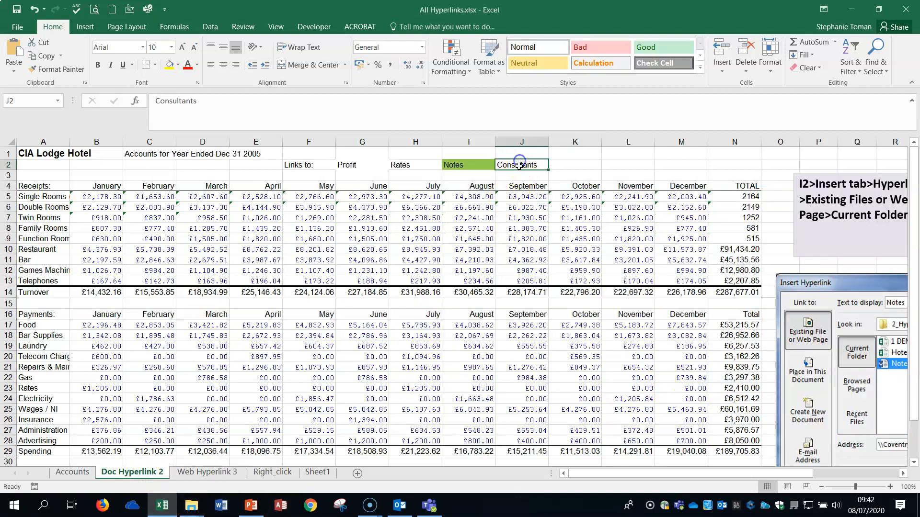
{"action": "right_click", "coordinate": [522, 165]}
{"action": "left_click", "coordinate": [555, 410]}
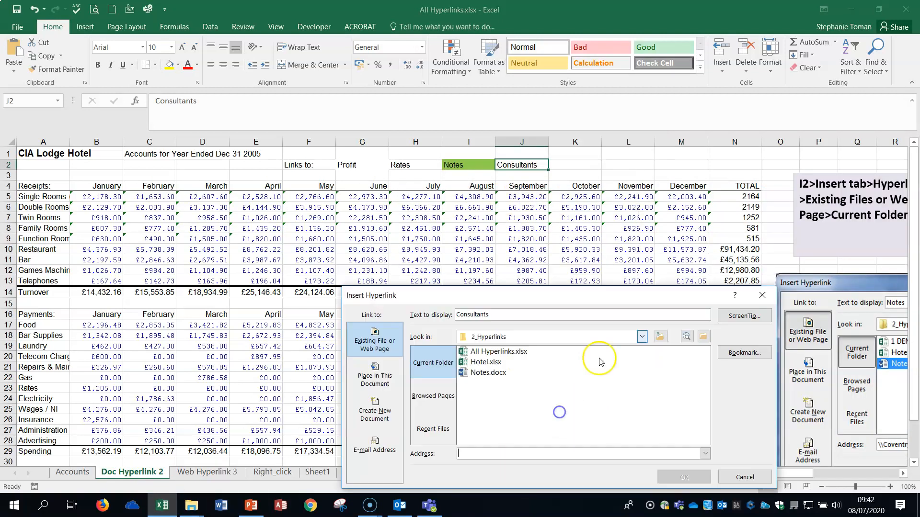
{"action": "left_click", "coordinate": [467, 453]}
{"action": "type", "text": "www.ciatraining.co.uk/"}
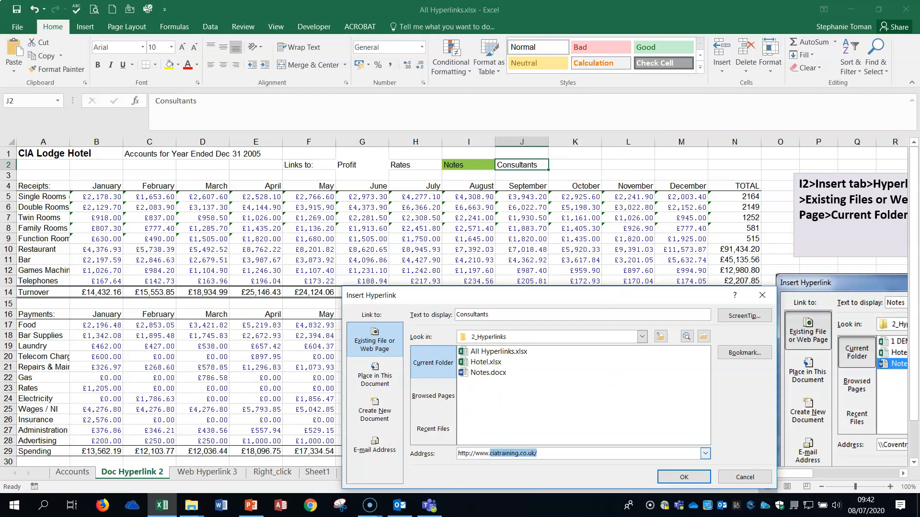
{"action": "left_click", "coordinate": [681, 477]}
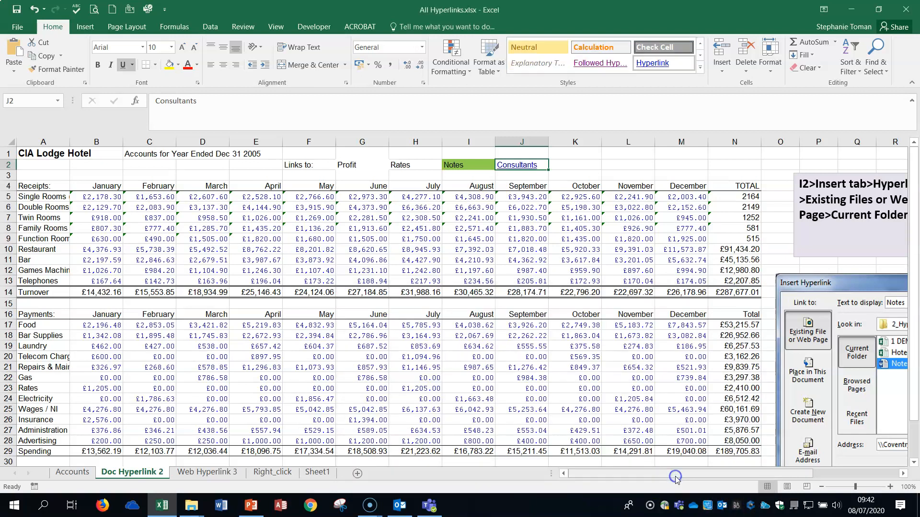
{"action": "left_click", "coordinate": [517, 166]}
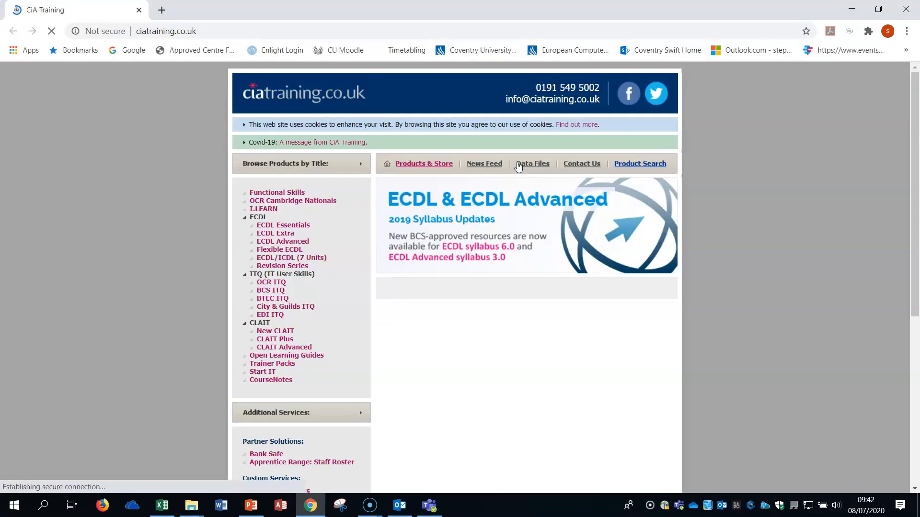
{"action": "left_click", "coordinate": [907, 10]}
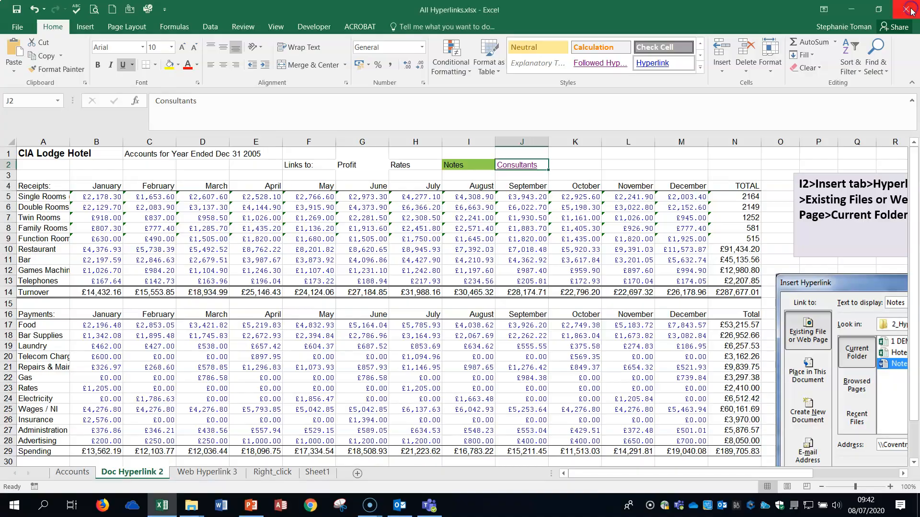
Review the instructions on the Right_click sheet, and remove the hyperlink from the Consultants cell J2 on the Web Hyperlink 3 sheet
{"action": "left_click", "coordinate": [280, 473]}
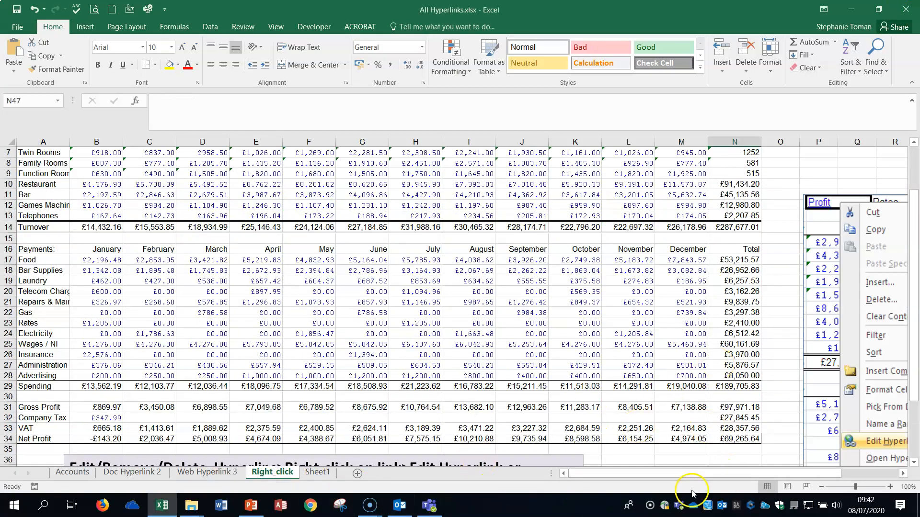
{"action": "left_click_drag", "start_coordinate": [636, 473], "coordinate": [695, 474]}
{"action": "scroll", "coordinate": [799, 369], "scroll_direction": "down", "scroll_amount": 2}
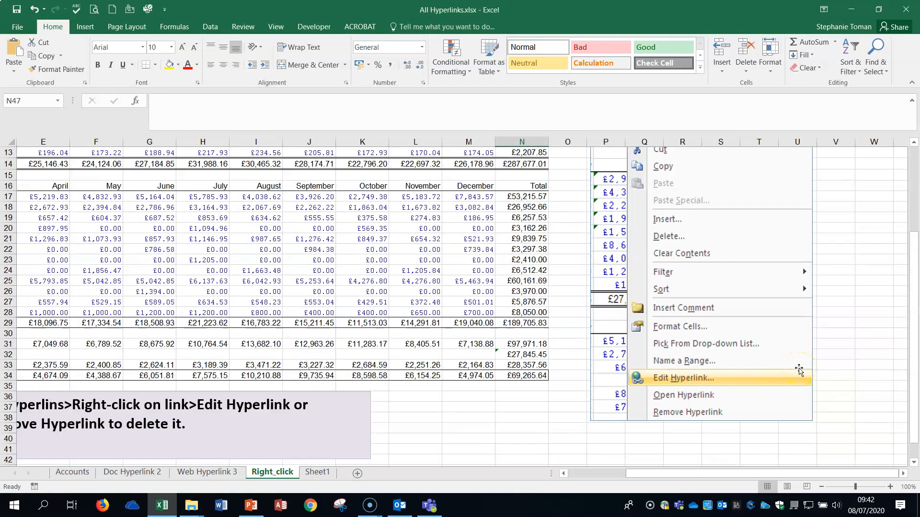
{"action": "left_click", "coordinate": [207, 472]}
{"action": "right_click", "coordinate": [515, 171]}
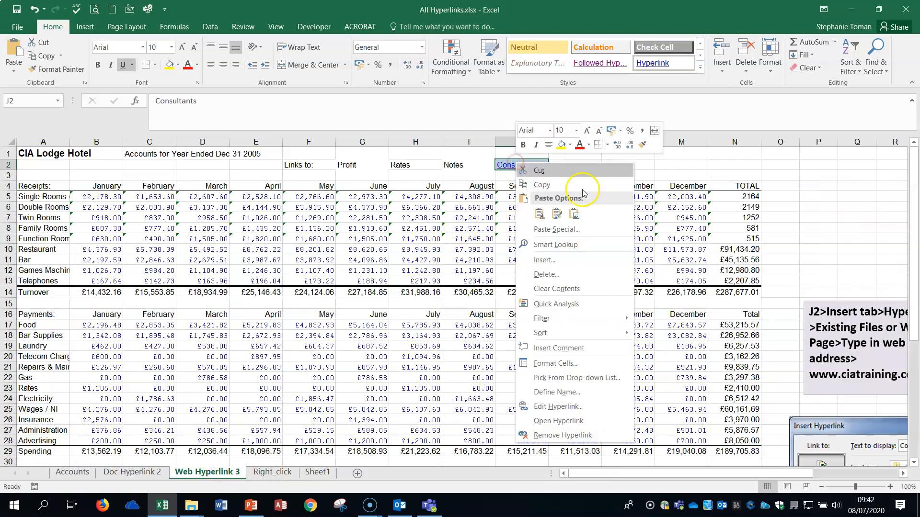
{"action": "left_click", "coordinate": [555, 433]}
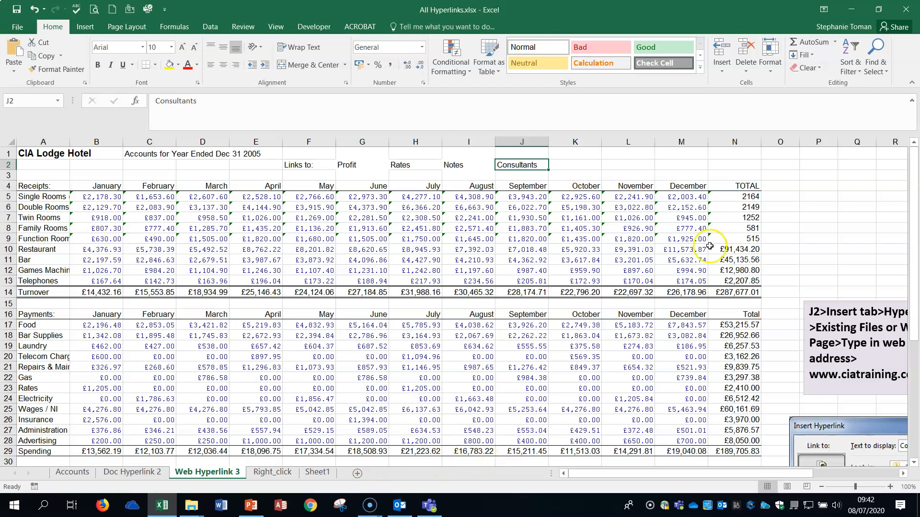
{"action": "left_click", "coordinate": [812, 184]}
Close the All Hyperlinks.xlsx workbook without saving and open Import_Hotel.xlsx from the 3_Importing folder
{"action": "left_click", "coordinate": [905, 10]}
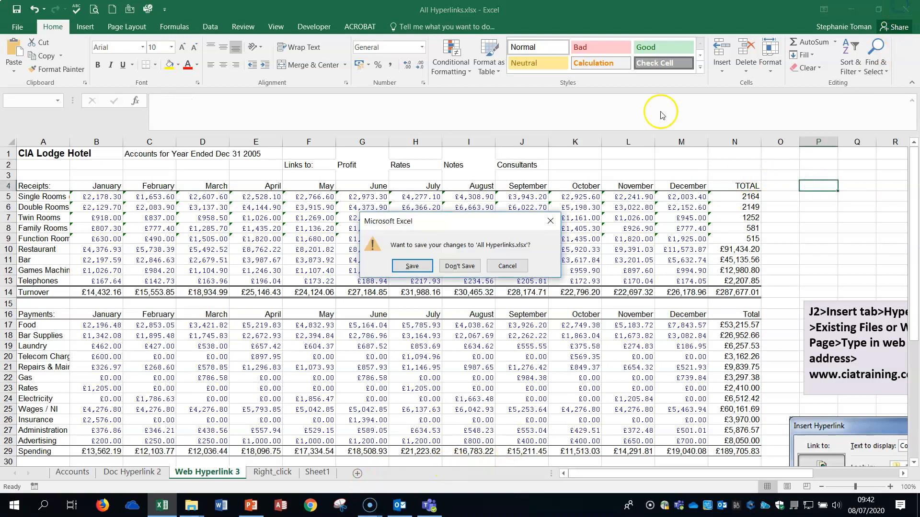
{"action": "left_click", "coordinate": [451, 265]}
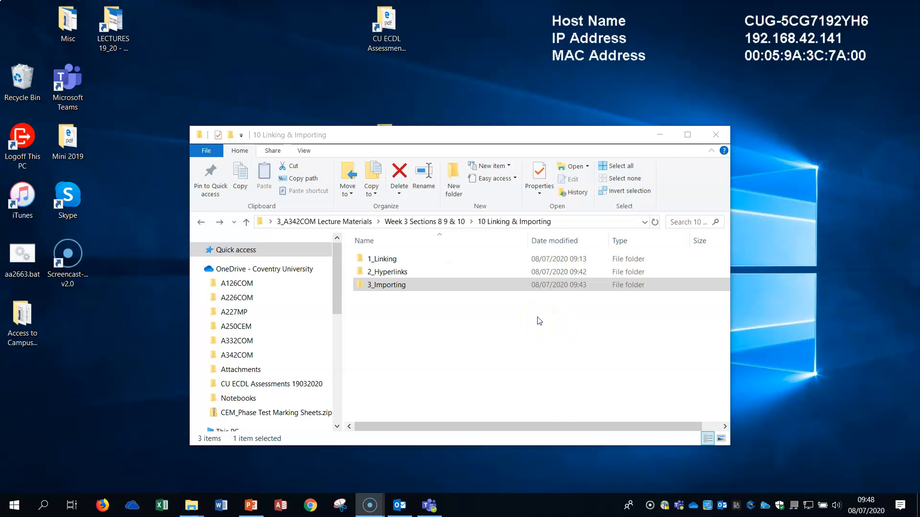
{"action": "left_click", "coordinate": [402, 286]}
{"action": "double_click", "coordinate": [403, 286]}
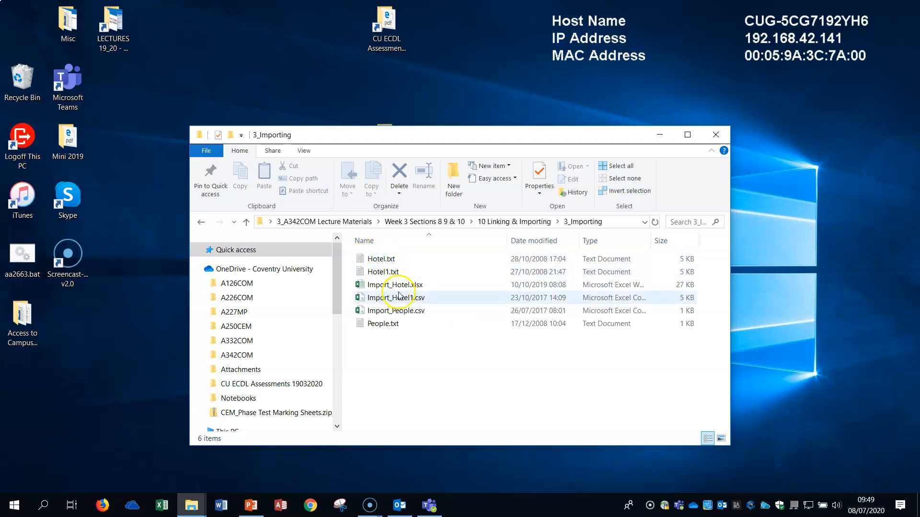
{"action": "double_click", "coordinate": [423, 286]}
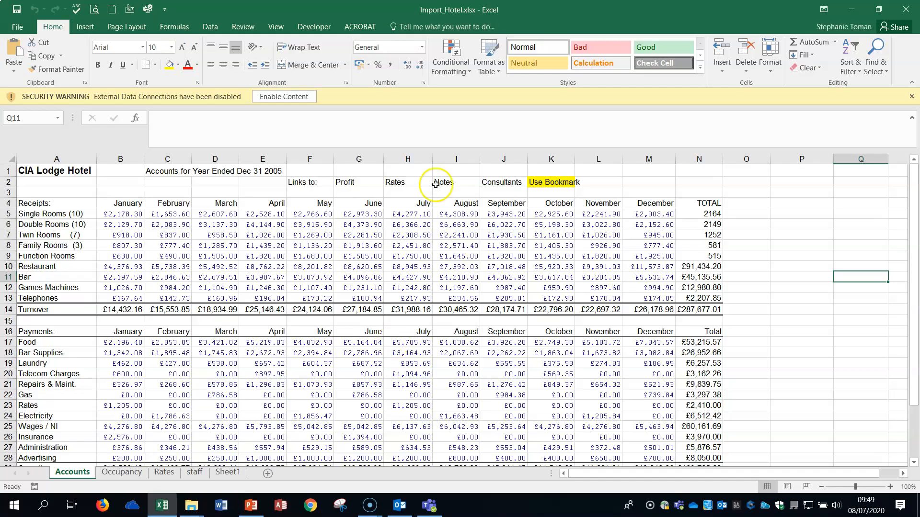
Start an external data import from a text file and accept the security notice about the external data source
{"action": "left_click", "coordinate": [211, 26]}
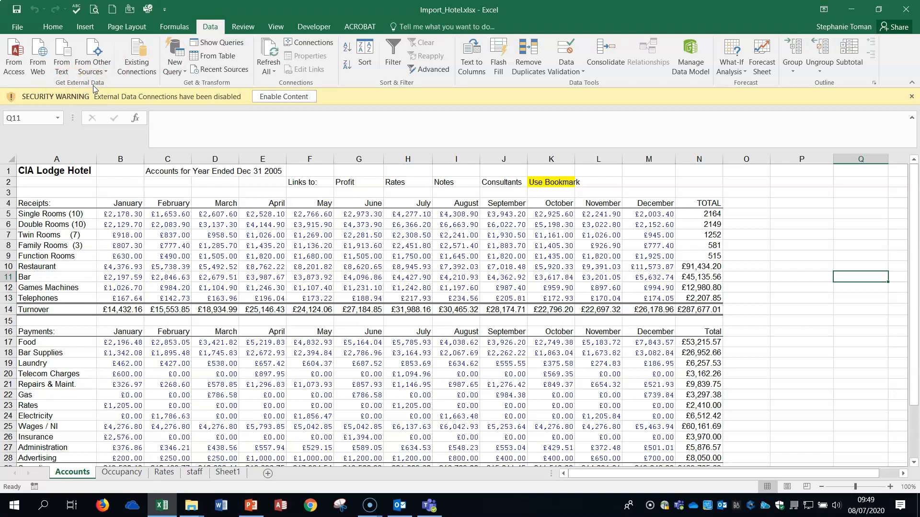
{"action": "left_click", "coordinate": [62, 60]}
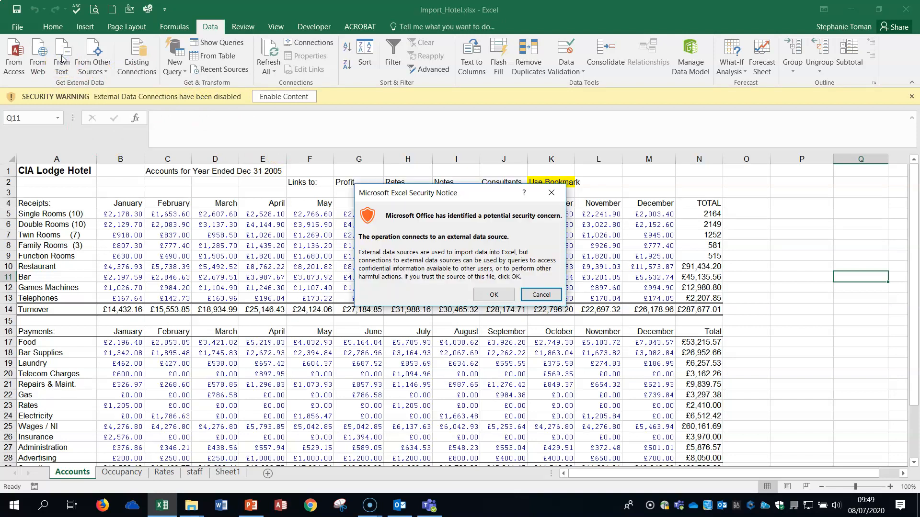
{"action": "left_click", "coordinate": [495, 295]}
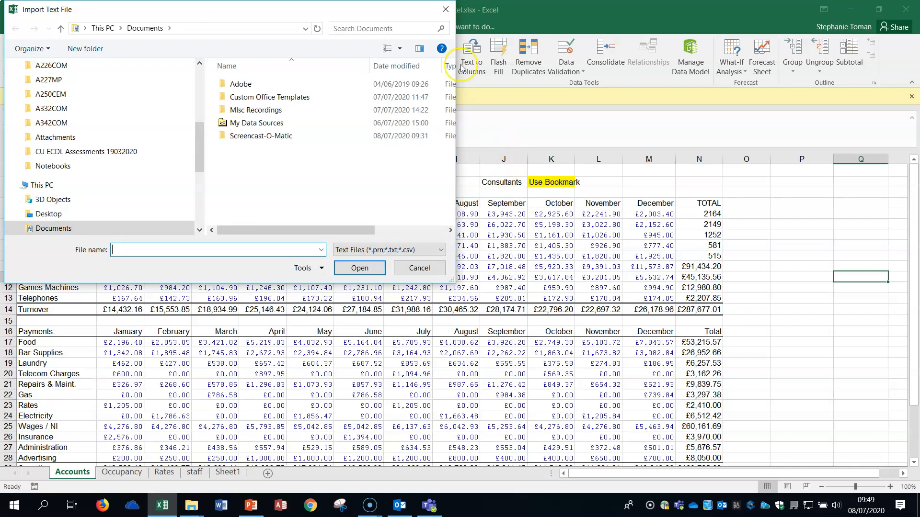
Browse from the Desktop through 3_A342COM Lecture Materials, Week 3 Sections 8 9 & 10 and 10 Linking & Importing to the 3_Importing folder
{"action": "scroll", "coordinate": [121, 112], "scroll_direction": "up", "scroll_amount": 5}
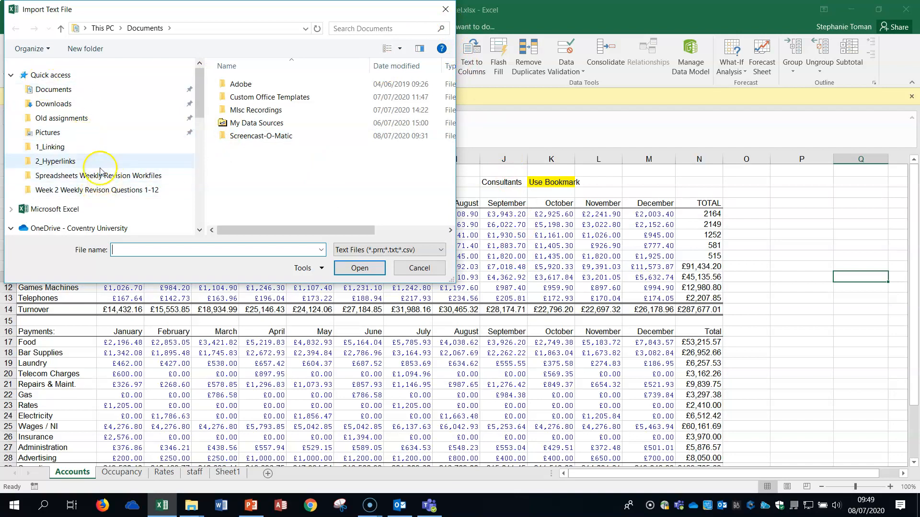
{"action": "left_click_drag", "start_coordinate": [198, 109], "coordinate": [198, 171]}
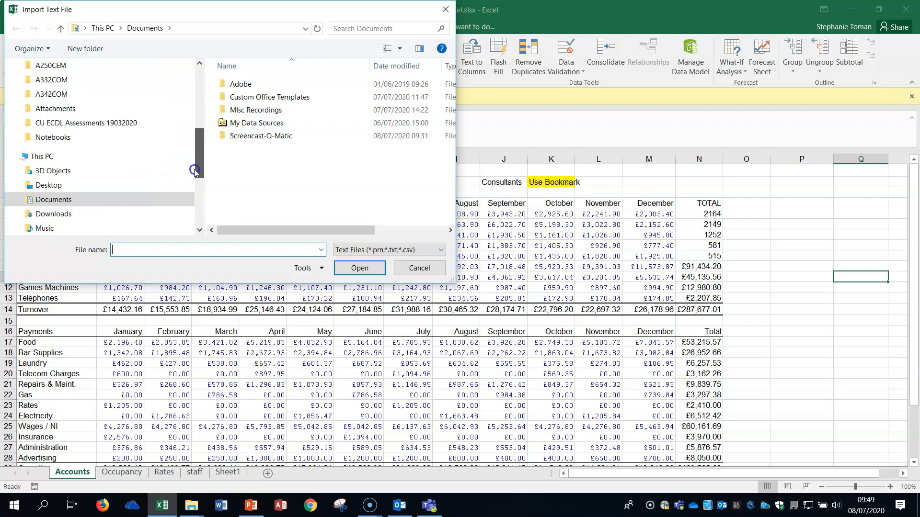
{"action": "left_click", "coordinate": [138, 184]}
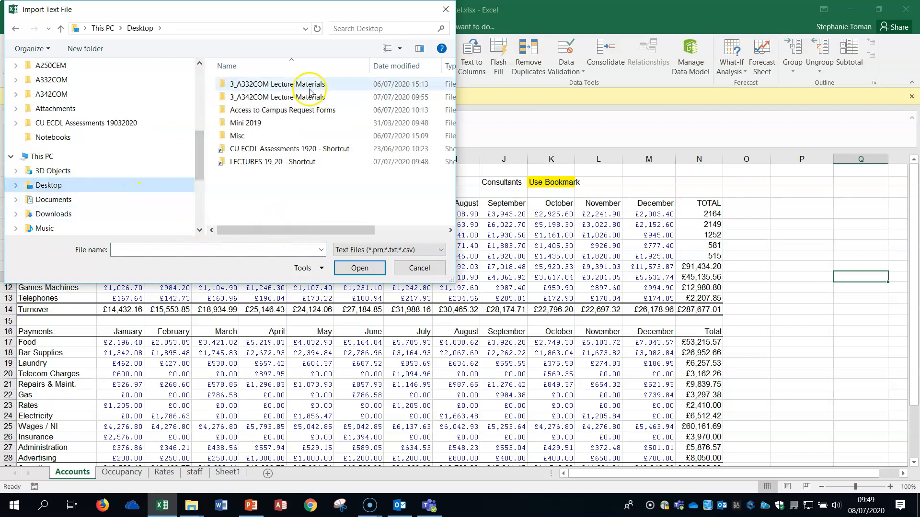
{"action": "double_click", "coordinate": [296, 98]}
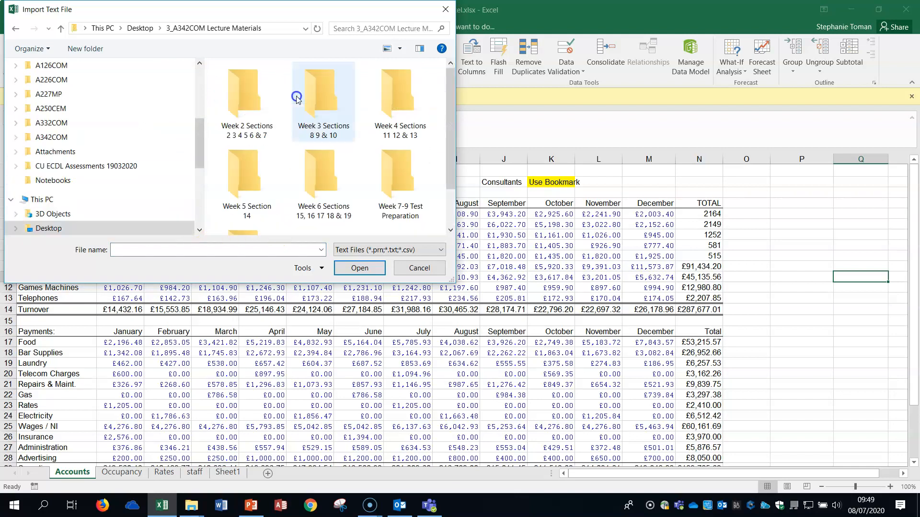
{"action": "left_click_drag", "start_coordinate": [449, 175], "coordinate": [451, 145]}
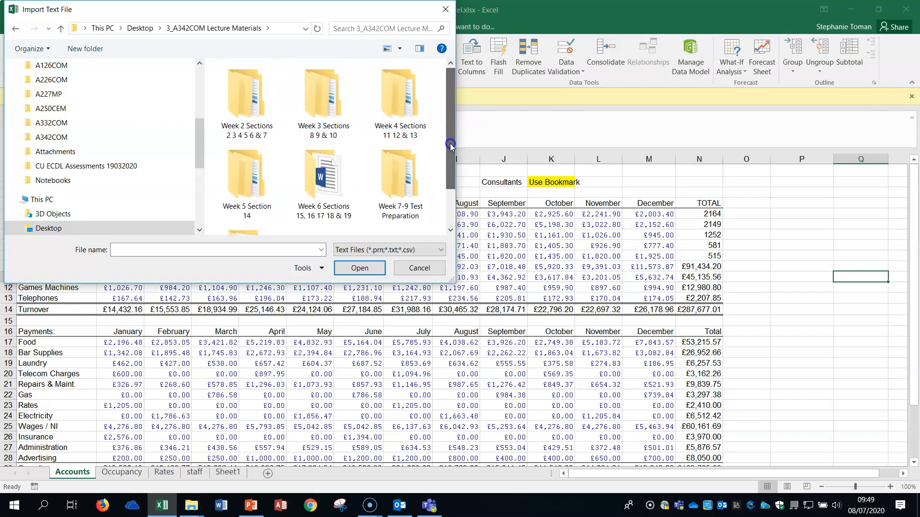
{"action": "double_click", "coordinate": [323, 98]}
{"action": "left_click", "coordinate": [258, 97]}
{"action": "double_click", "coordinate": [257, 97]}
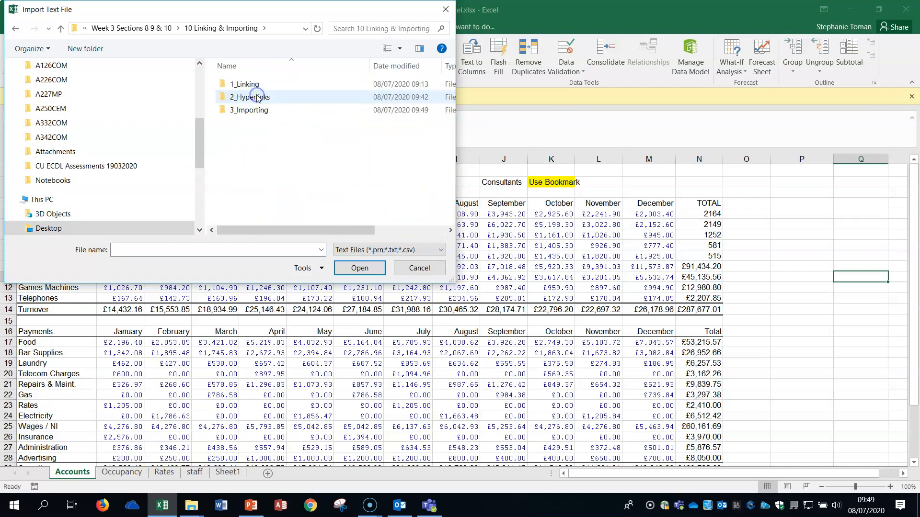
{"action": "left_click", "coordinate": [255, 110]}
{"action": "double_click", "coordinate": [255, 111]}
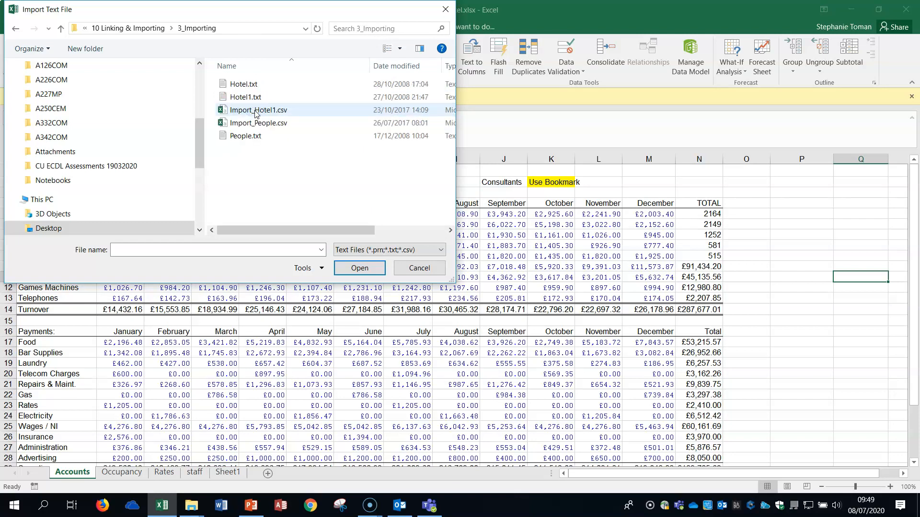
Choose Hotel.txt as the text file to import and open it in the Text Import Wizard
{"action": "left_click", "coordinate": [270, 86]}
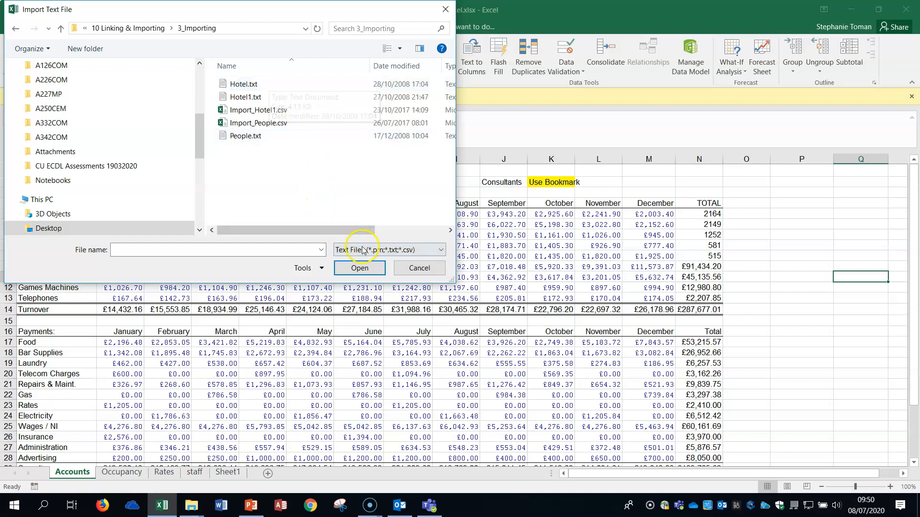
{"action": "left_click", "coordinate": [358, 268]}
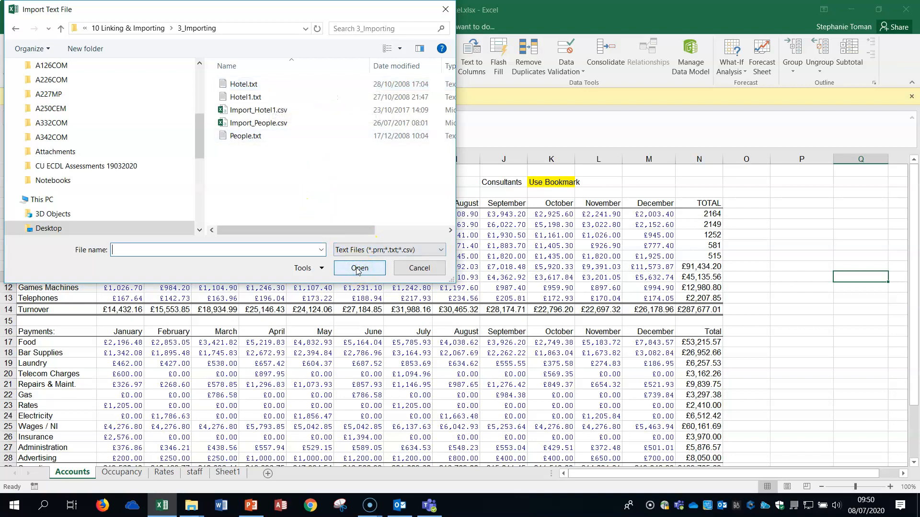
{"action": "double_click", "coordinate": [252, 84]}
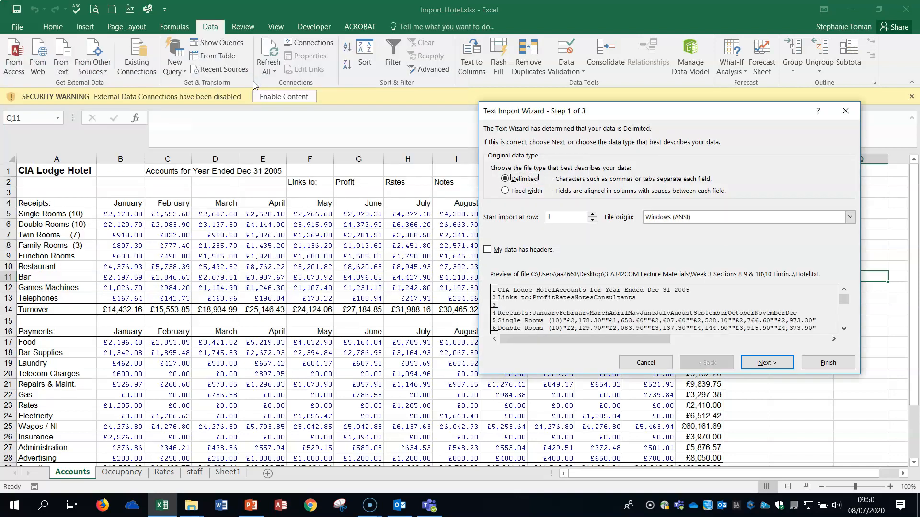
Keep the Hotel.txt data type as Delimited and advance to the delimiter settings
{"action": "left_click_drag", "start_coordinate": [732, 112], "coordinate": [554, 107]}
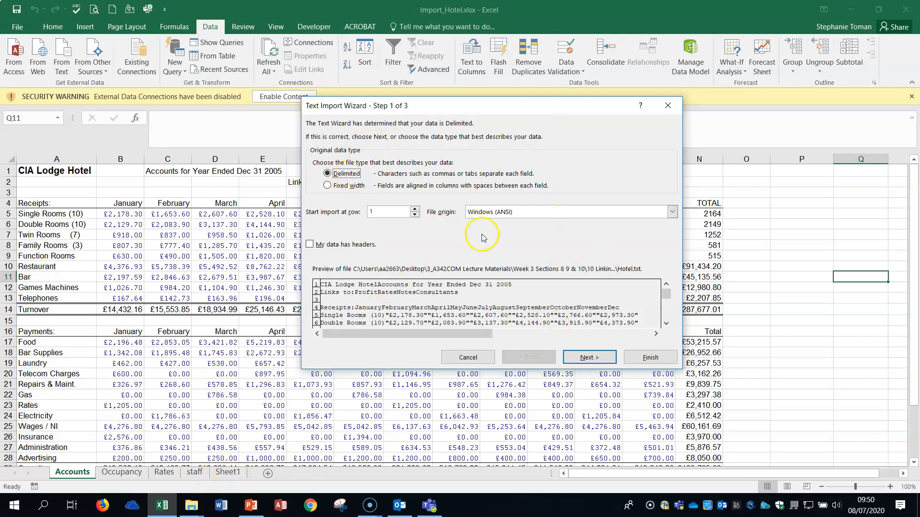
{"action": "left_click", "coordinate": [595, 362]}
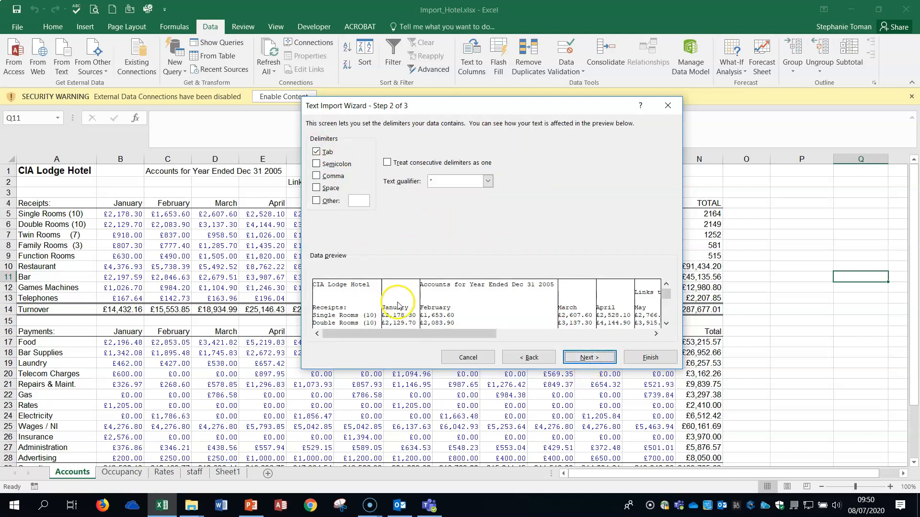
Try the Semicolon, Comma and Space delimiters against the data preview and restore Tab as the only delimiter
{"action": "left_click", "coordinate": [317, 152]}
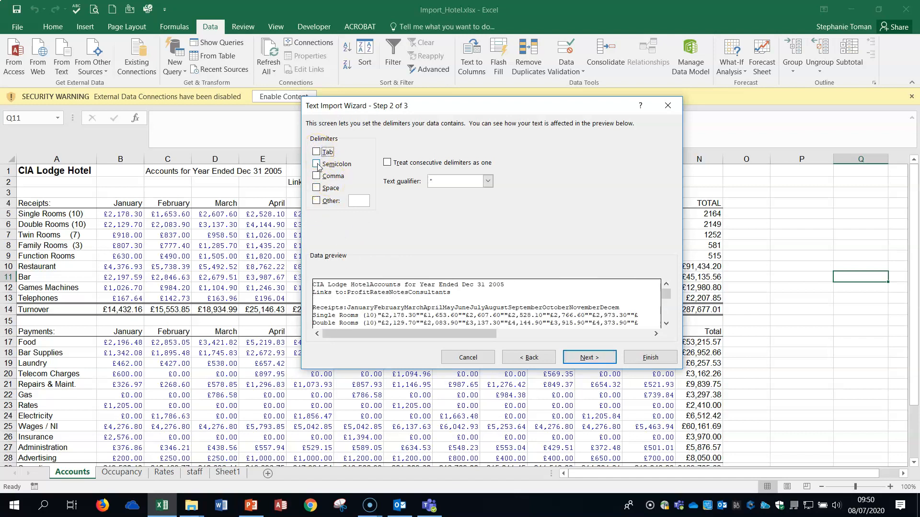
{"action": "left_click", "coordinate": [317, 164]}
{"action": "left_click", "coordinate": [317, 176]}
{"action": "left_click", "coordinate": [316, 176]}
{"action": "left_click", "coordinate": [317, 188]}
{"action": "left_click", "coordinate": [316, 189]}
{"action": "left_click", "coordinate": [316, 152]}
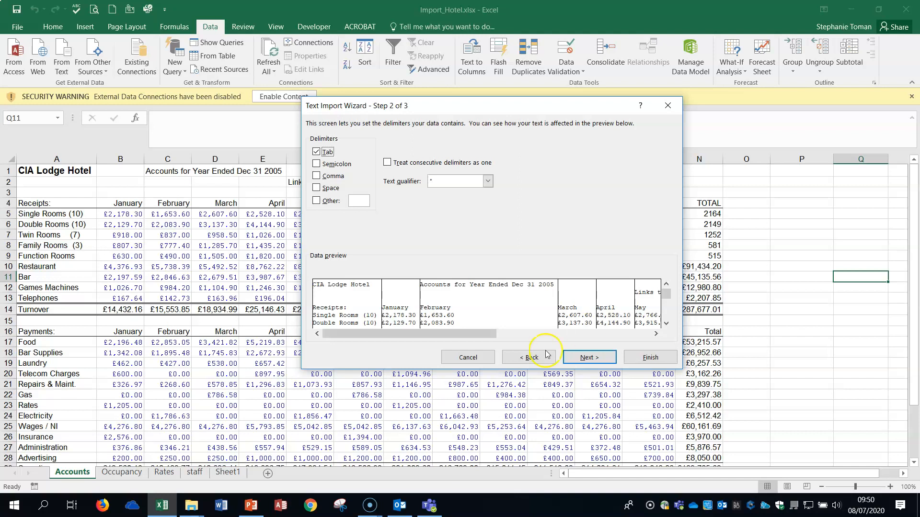
Import the Hotel.txt data in General column format to cell A1 of the existing Sheet1 and open that sheet
{"action": "left_click", "coordinate": [591, 361]}
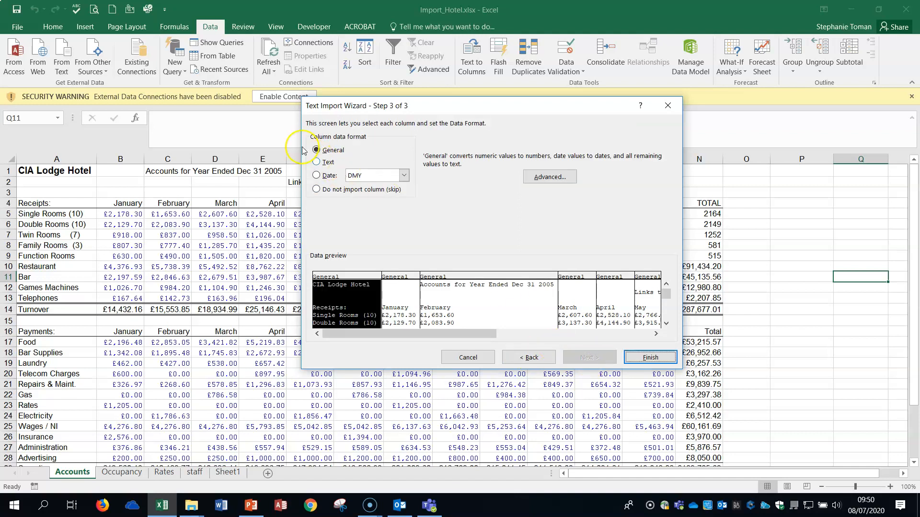
{"action": "left_click", "coordinate": [649, 357]}
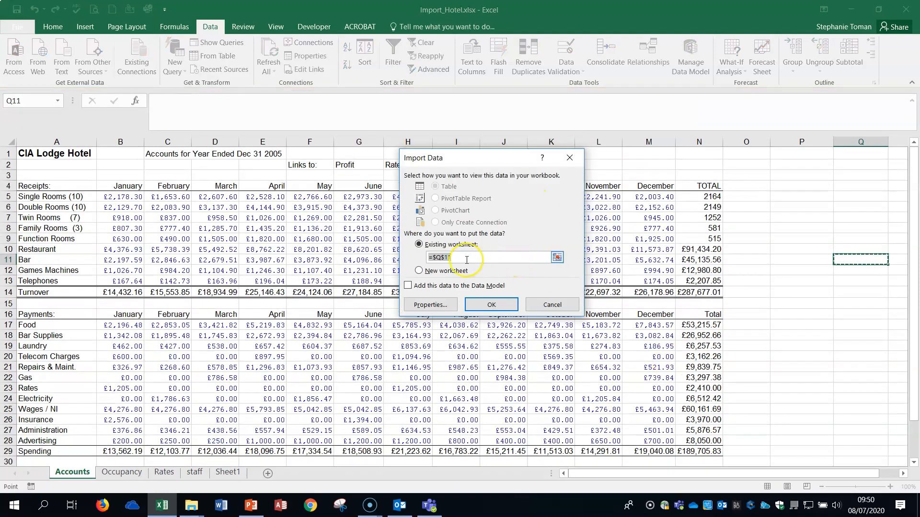
{"action": "left_click", "coordinate": [558, 257]}
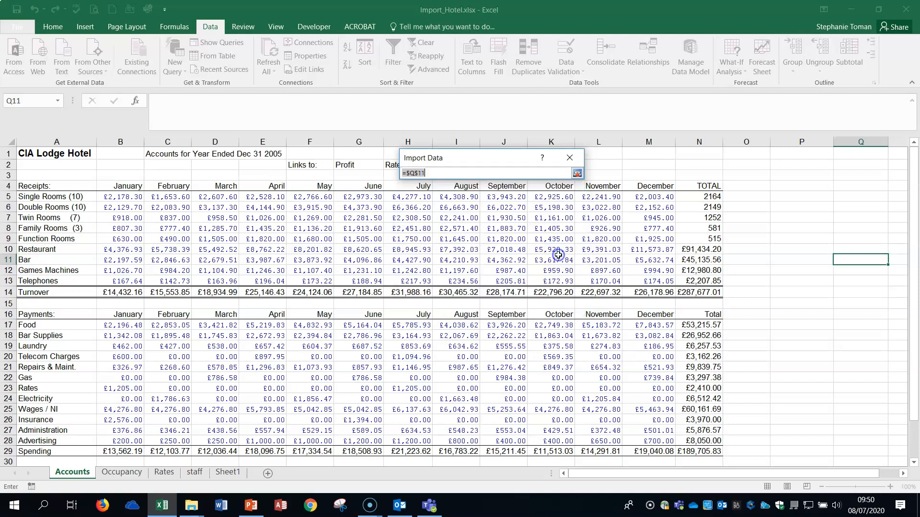
{"action": "left_click", "coordinate": [228, 472]}
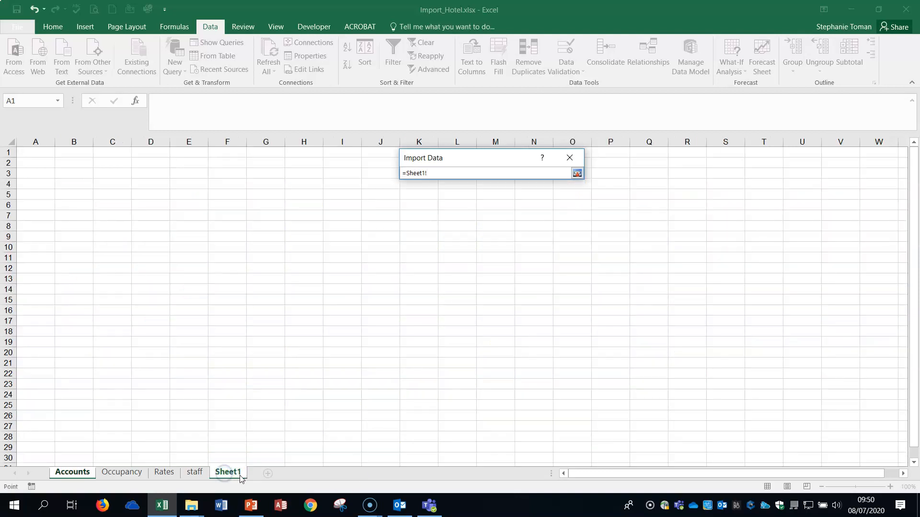
{"action": "left_click", "coordinate": [33, 154]}
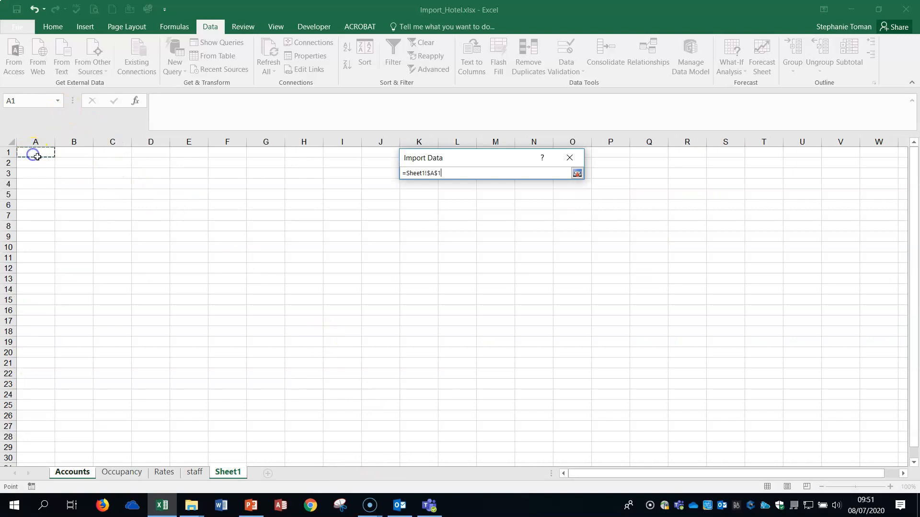
{"action": "left_click", "coordinate": [577, 173]}
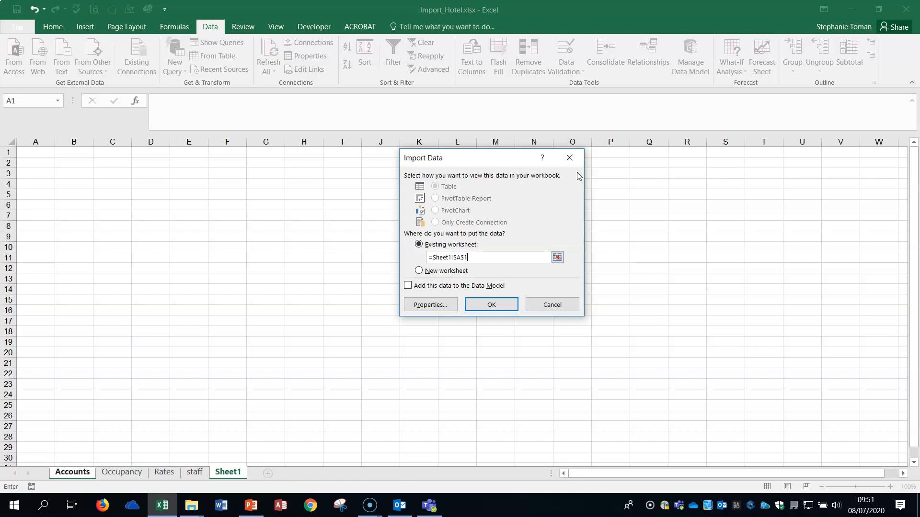
{"action": "left_click", "coordinate": [488, 304]}
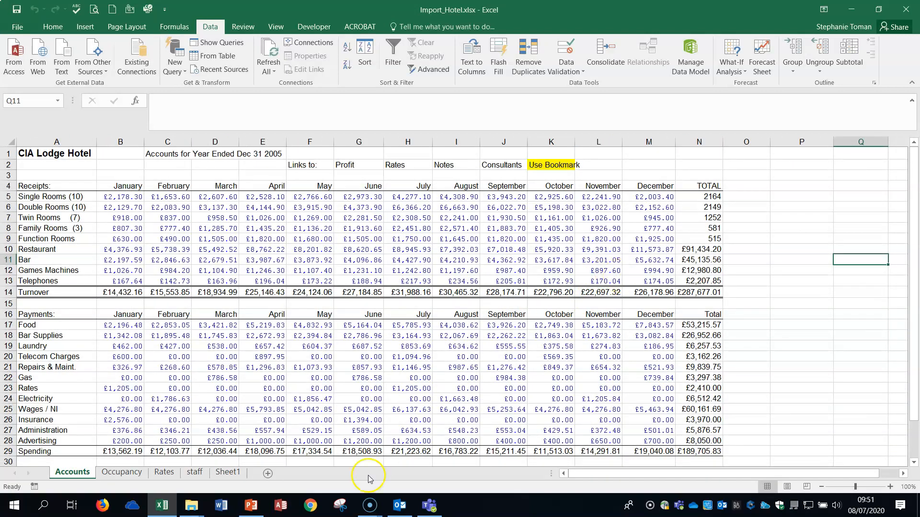
{"action": "left_click", "coordinate": [228, 472]}
{"action": "left_click", "coordinate": [409, 268]}
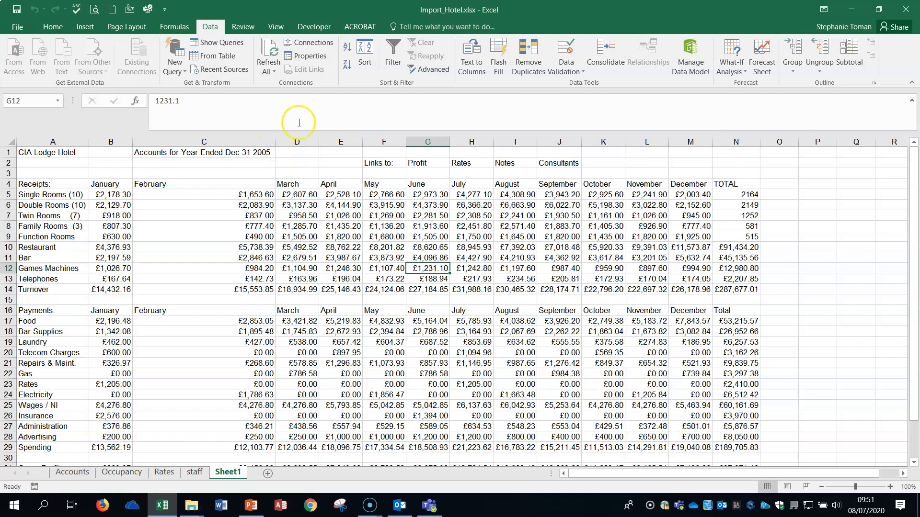
Add a new worksheet and, from its cell B2, start a text import of People.txt
{"action": "left_click", "coordinate": [268, 474]}
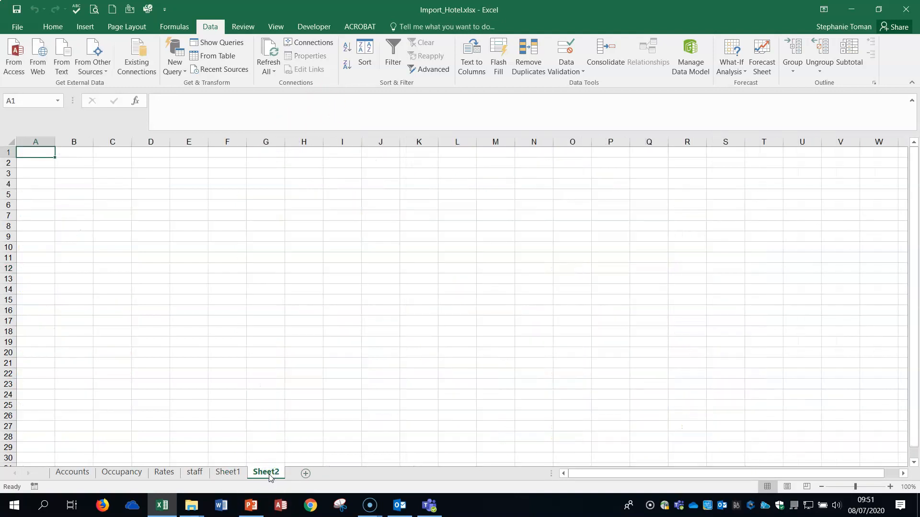
{"action": "left_click", "coordinate": [75, 164]}
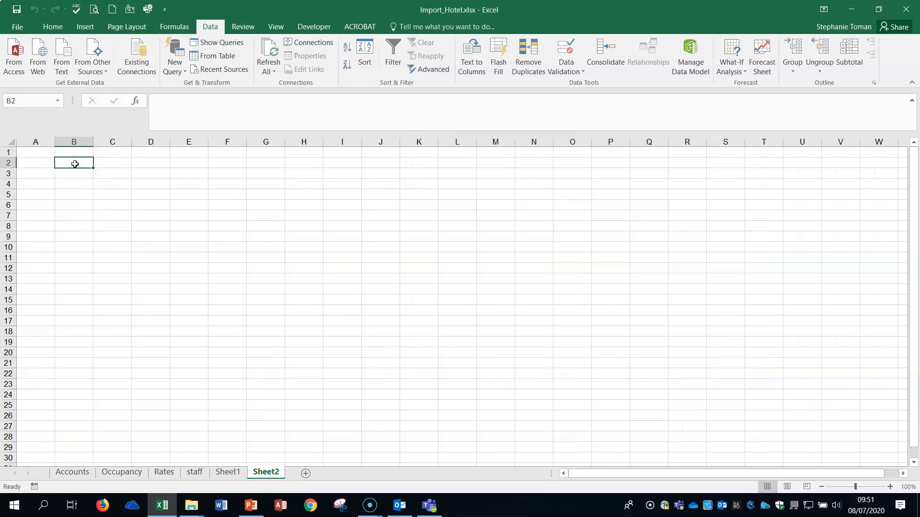
{"action": "left_click", "coordinate": [61, 63]}
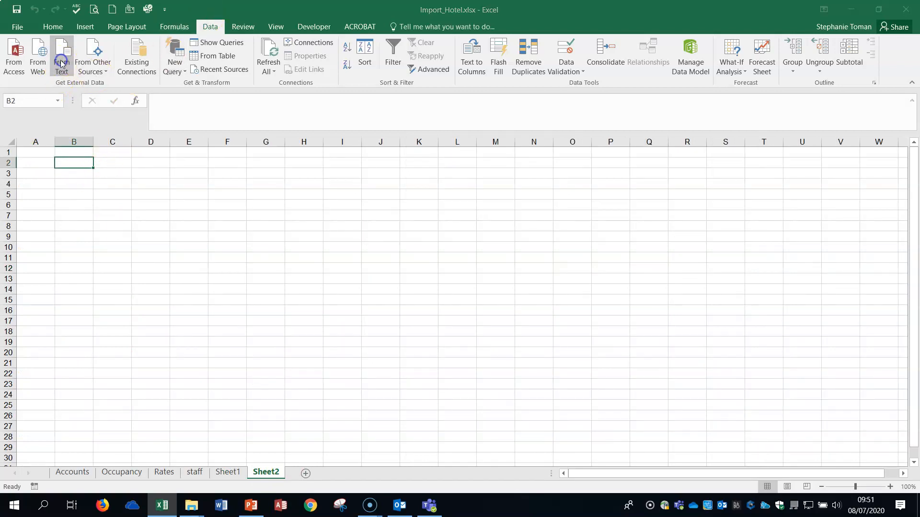
{"action": "scroll", "coordinate": [192, 78], "scroll_direction": "down", "scroll_amount": 3}
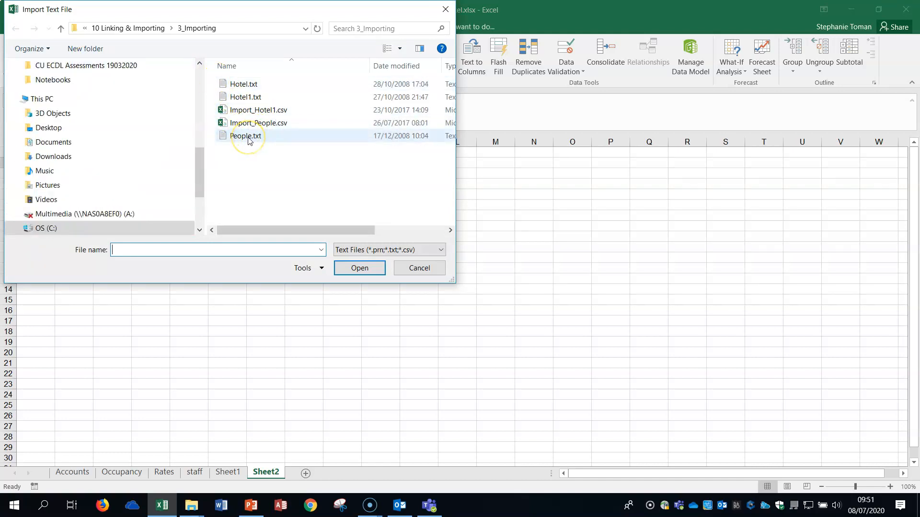
{"action": "double_click", "coordinate": [246, 137]}
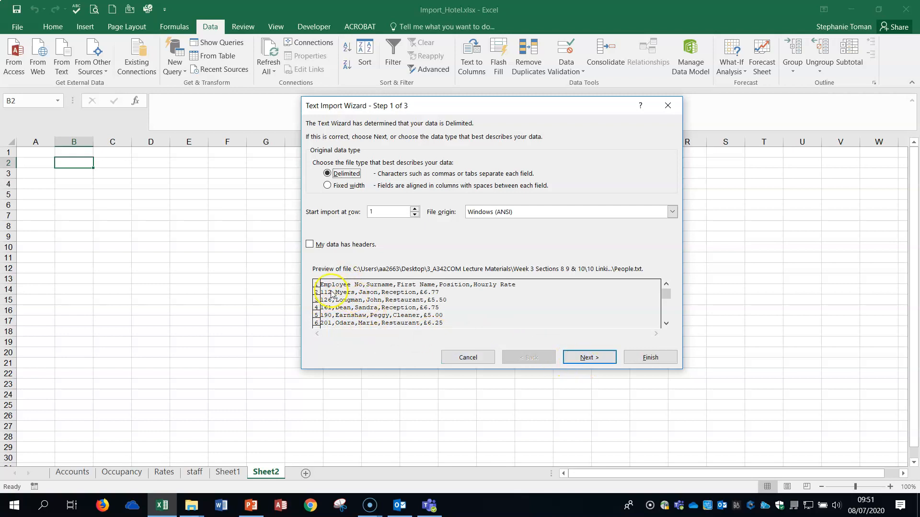
Keep People.txt as Delimited, set Comma as its only delimiter and advance to the column formats
{"action": "left_click", "coordinate": [590, 357]}
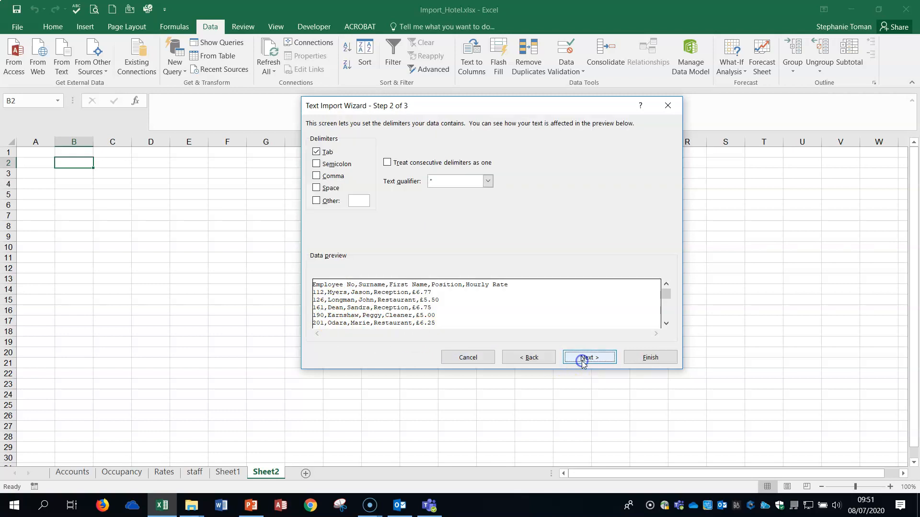
{"action": "left_click", "coordinate": [316, 176]}
{"action": "left_click", "coordinate": [316, 151]}
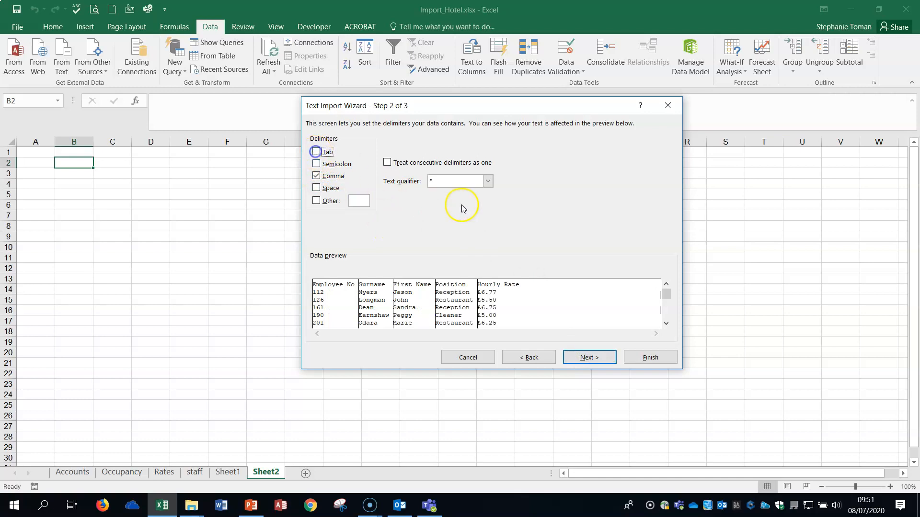
{"action": "left_click", "coordinate": [599, 358]}
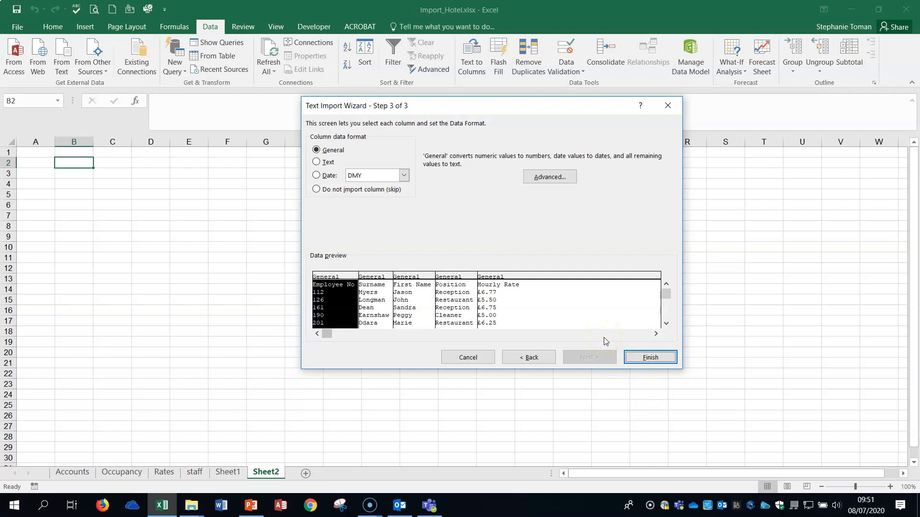
Finish the wizard with General column format and place the imported data at cell B2 of the existing worksheet
{"action": "left_click", "coordinate": [646, 359]}
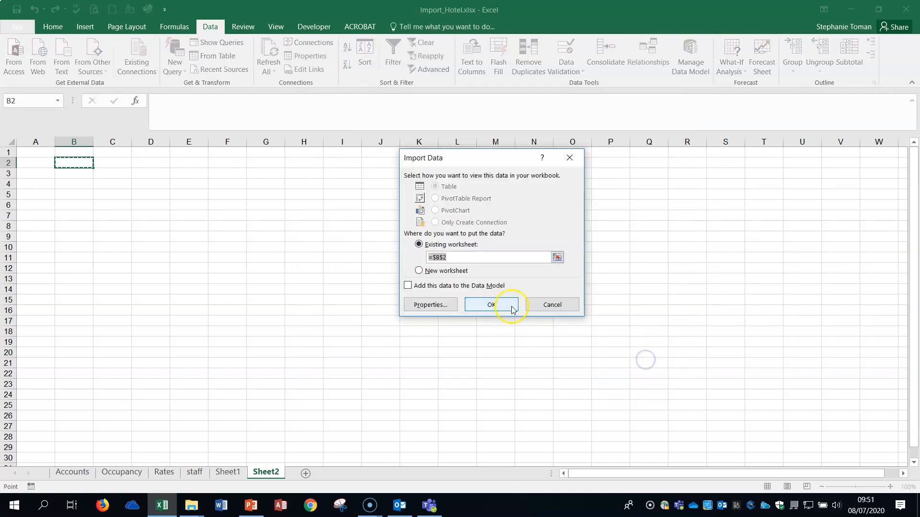
{"action": "left_click", "coordinate": [72, 161]}
{"action": "left_click", "coordinate": [484, 305]}
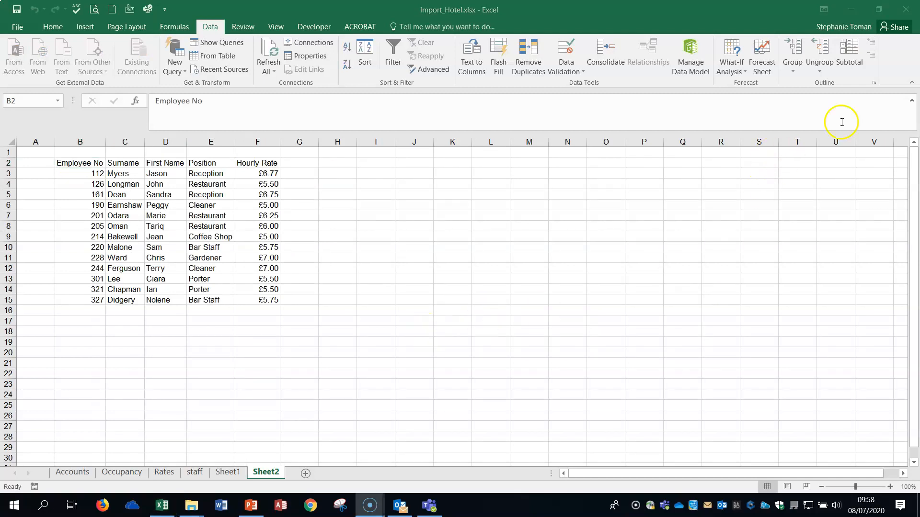
Close Import_Hotel.xlsx without saving and, in File Explorer, go up to 3_A342COM Lecture Materials and select the Weekly Revision folder
{"action": "left_click", "coordinate": [905, 10]}
{"action": "left_click", "coordinate": [456, 265]}
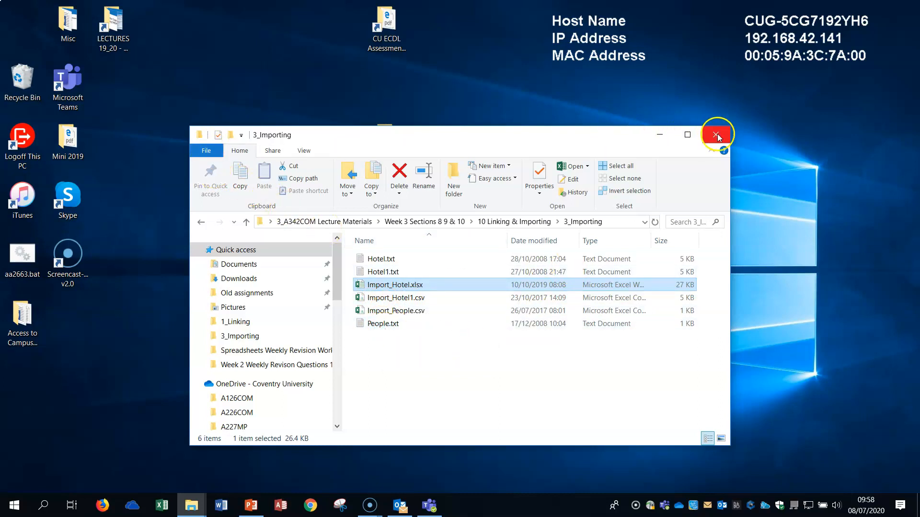
{"action": "left_click", "coordinate": [247, 222]}
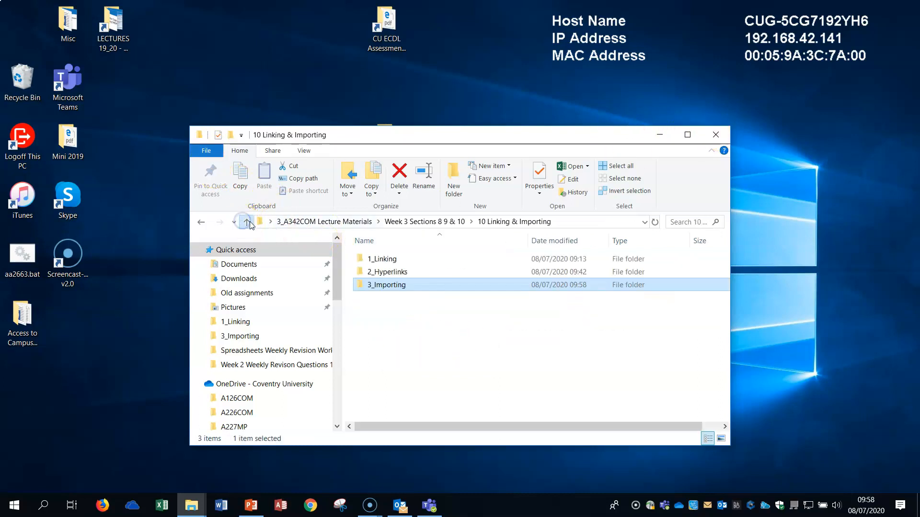
{"action": "left_click", "coordinate": [246, 222]}
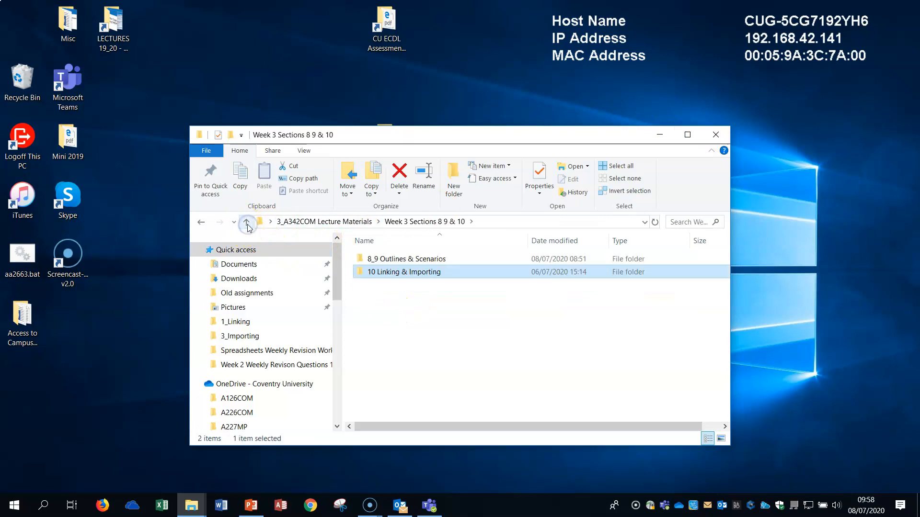
{"action": "left_click", "coordinate": [246, 222]}
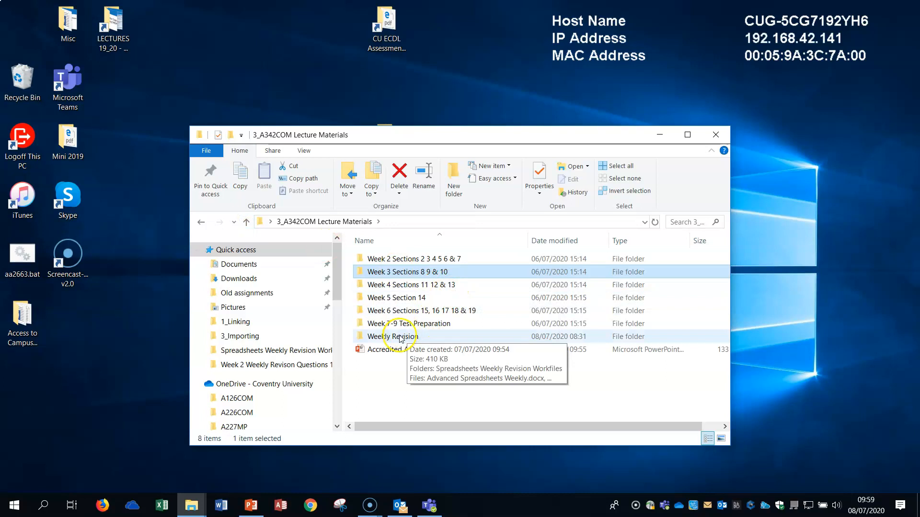
{"action": "left_click", "coordinate": [414, 337]}
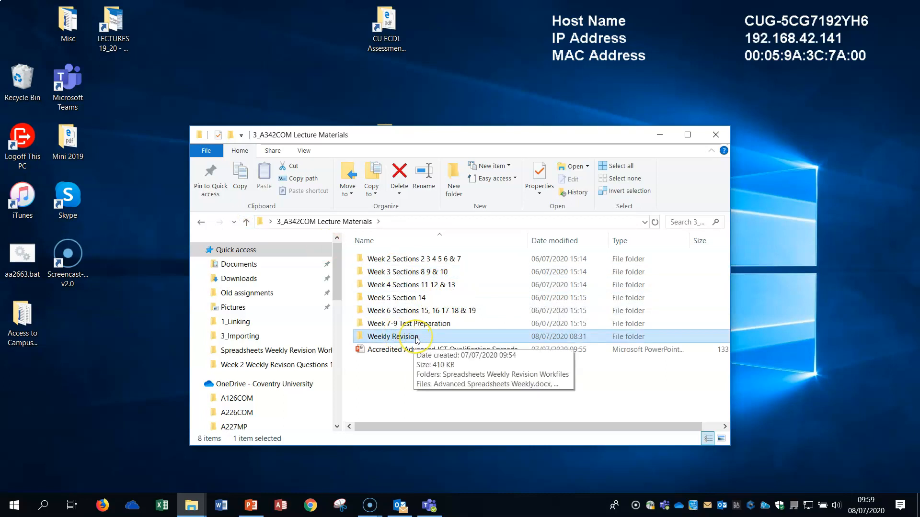